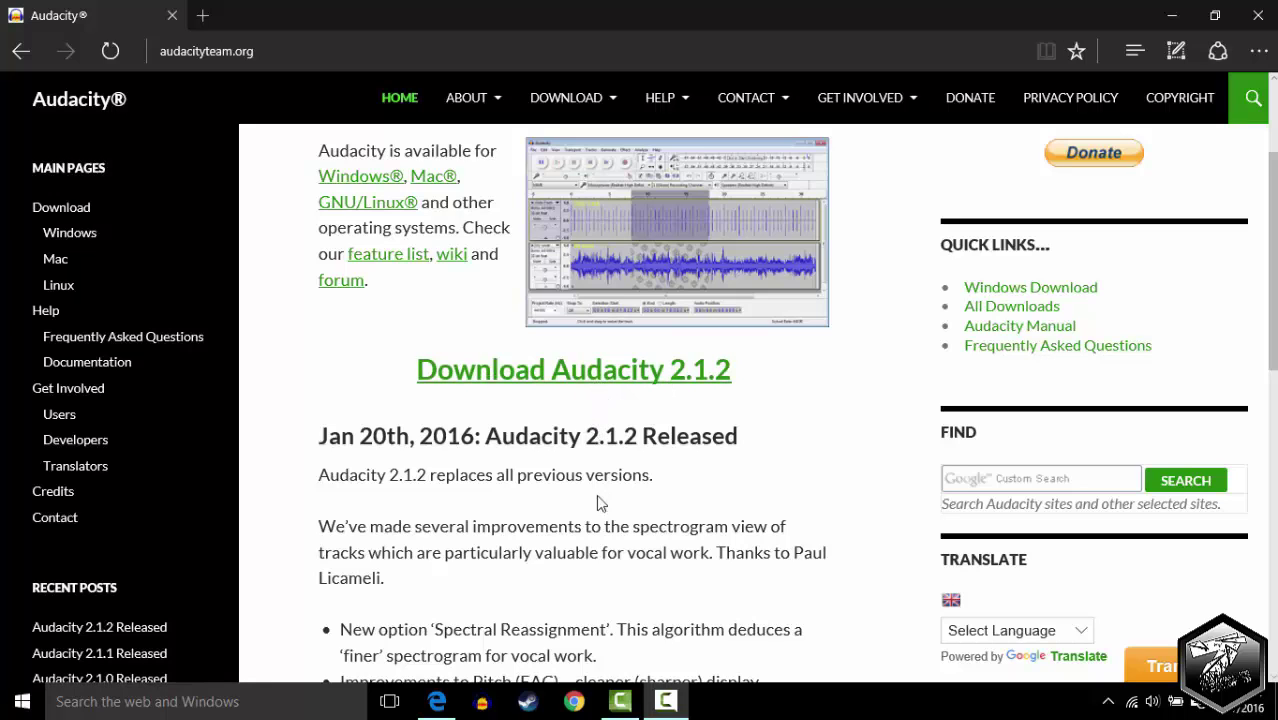
Launch Audacity and maximize its empty project window to full screen
{"action": "left_click", "coordinate": [485, 704]}
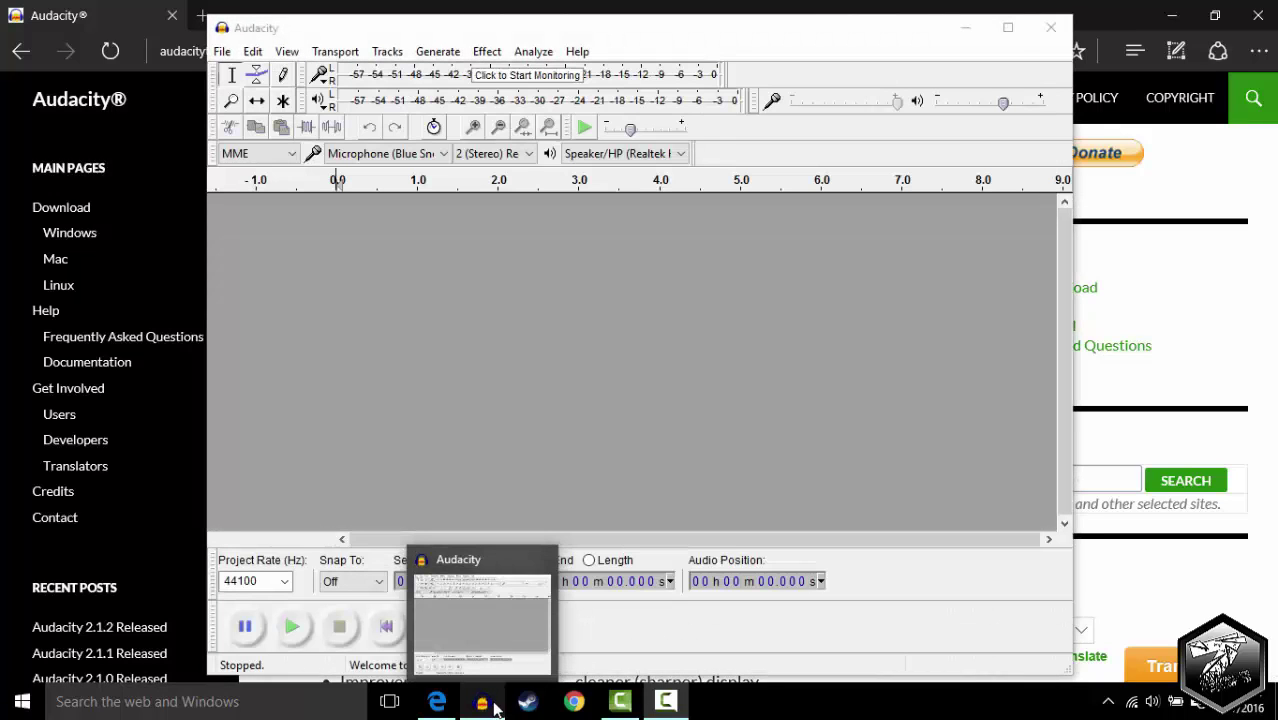
{"action": "left_click", "coordinate": [1008, 27]}
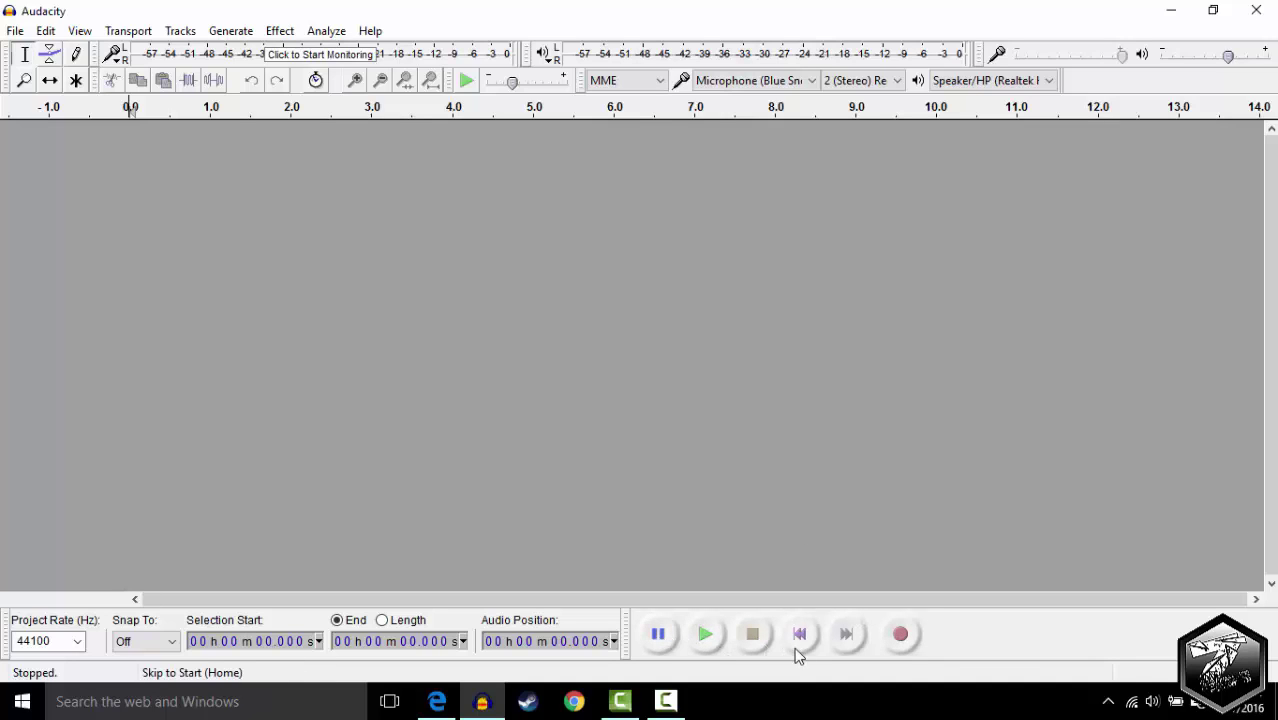
Record a 12.2-second stereo microphone take, leaving the microphone as the recording device
{"action": "left_click", "coordinate": [900, 634]}
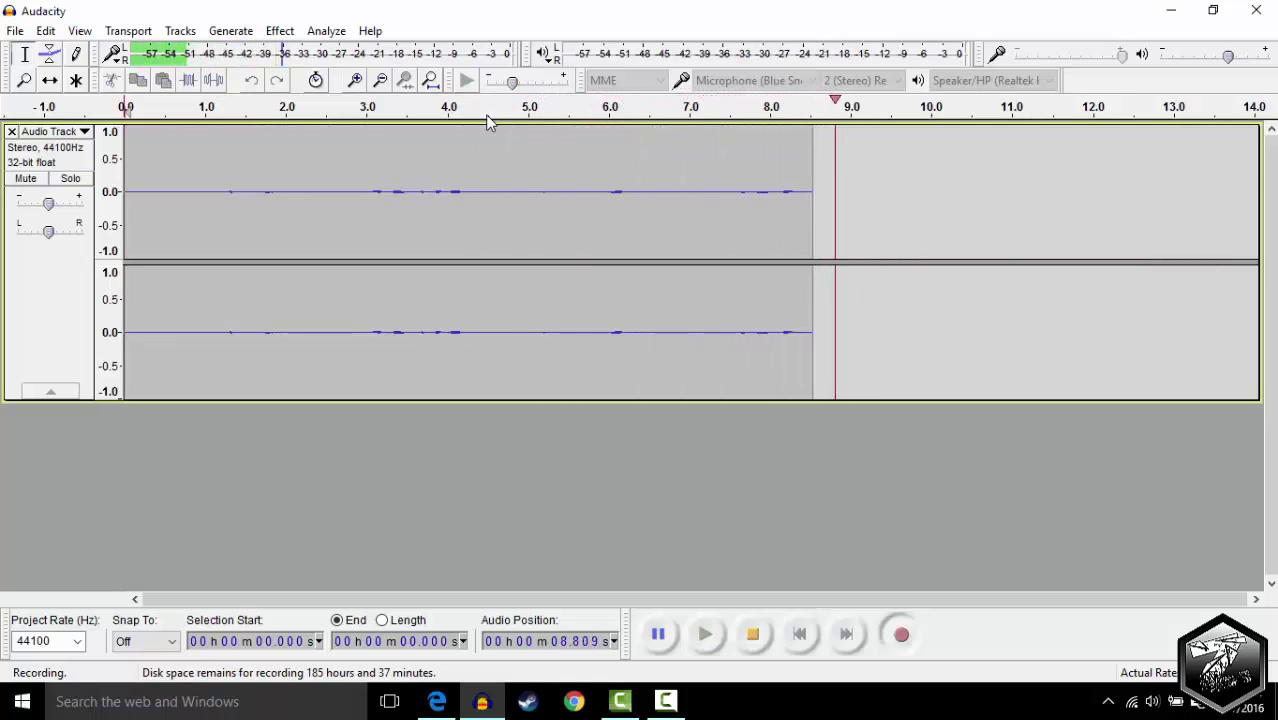
{"action": "left_click", "coordinate": [656, 635]}
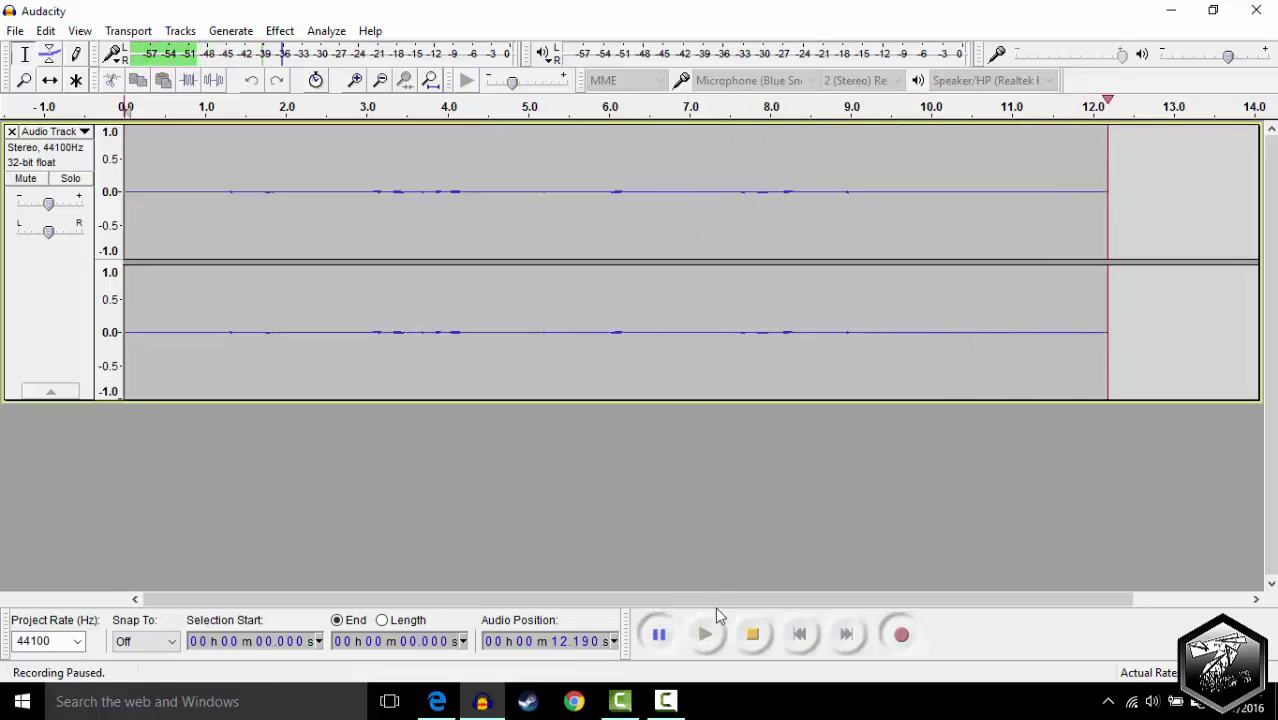
{"action": "left_click", "coordinate": [752, 634]}
{"action": "left_click", "coordinate": [745, 80]}
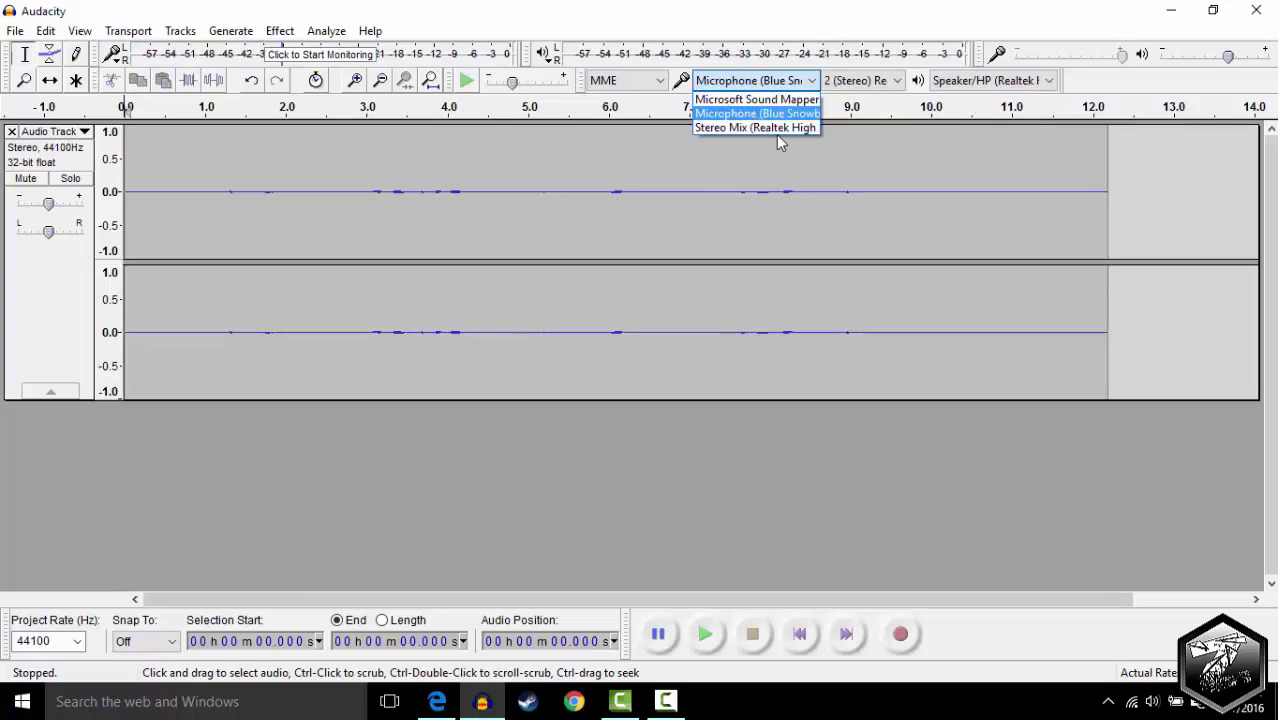
{"action": "left_click", "coordinate": [714, 114]}
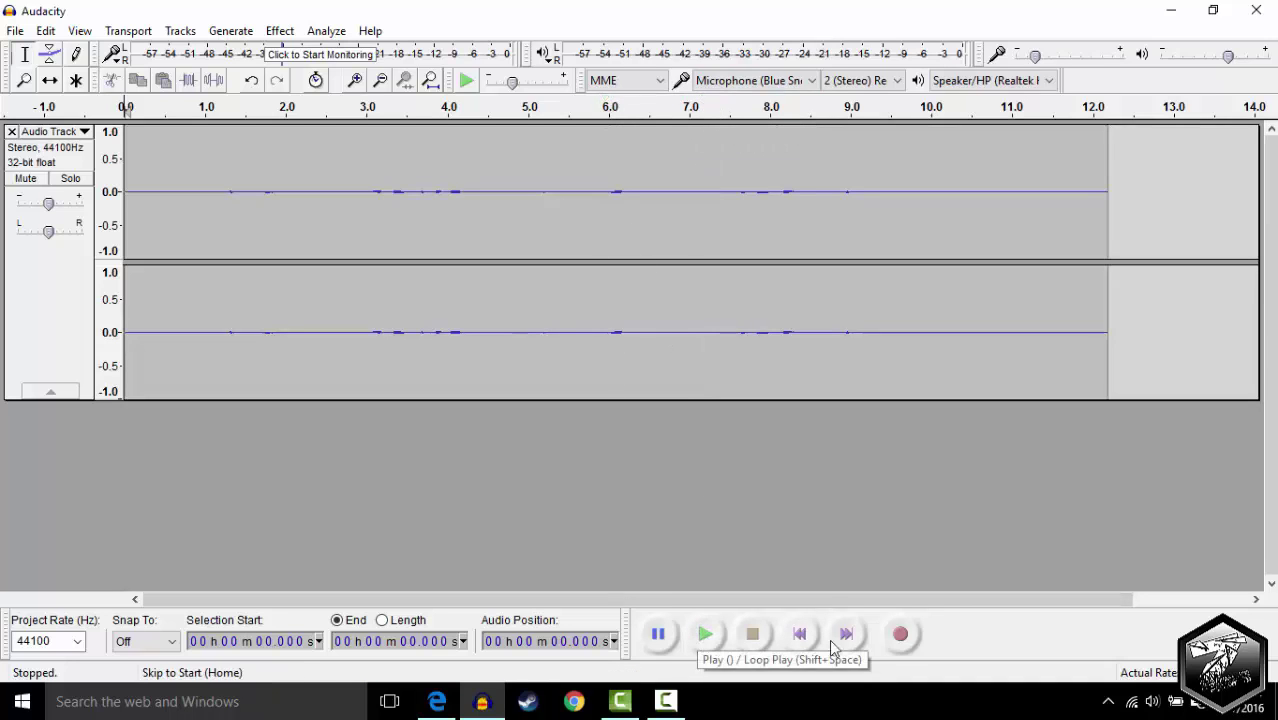
Record an 8-second second take on a new track, pausing and resuming once
{"action": "left_click", "coordinate": [900, 634]}
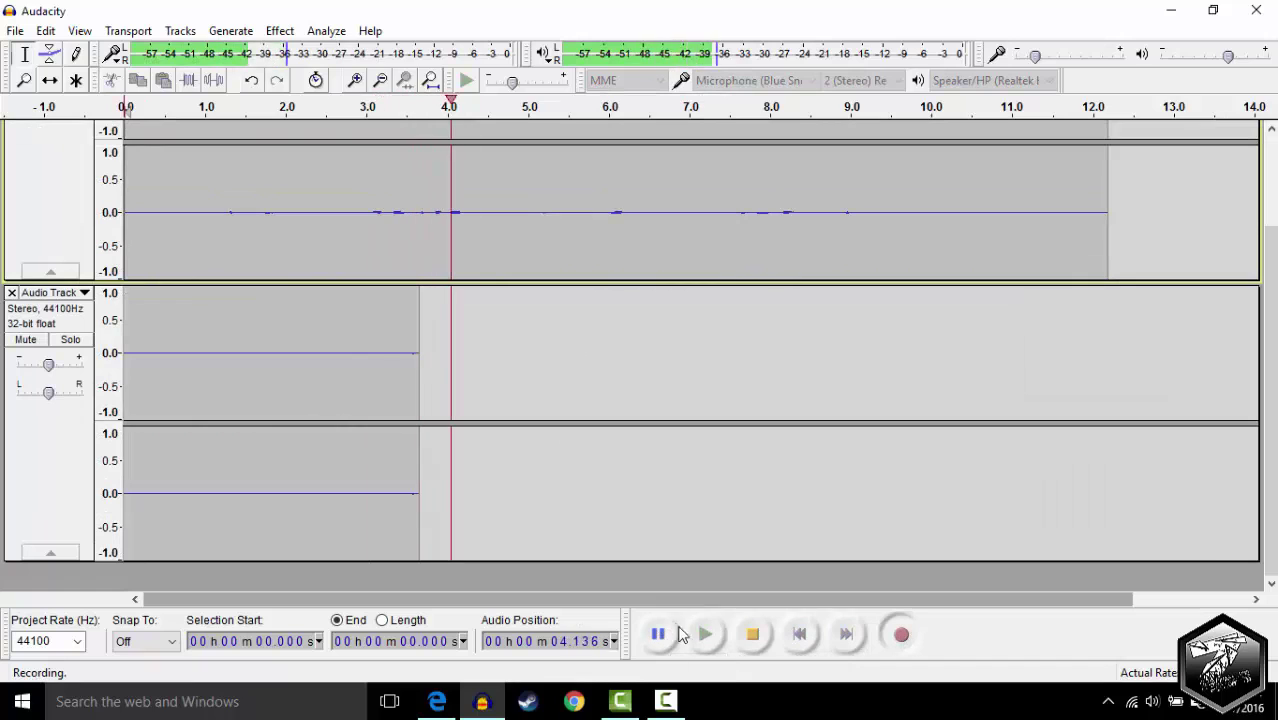
{"action": "left_click", "coordinate": [660, 634]}
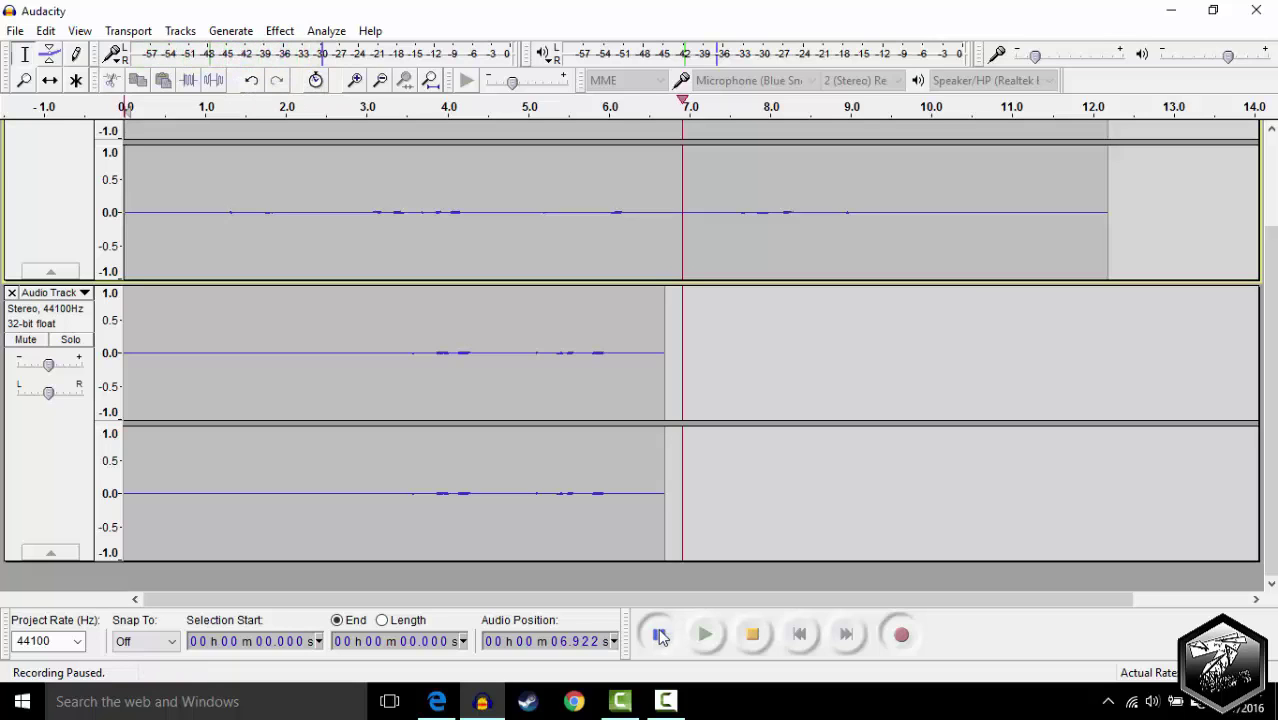
{"action": "left_click", "coordinate": [659, 636]}
{"action": "key", "text": "p"}
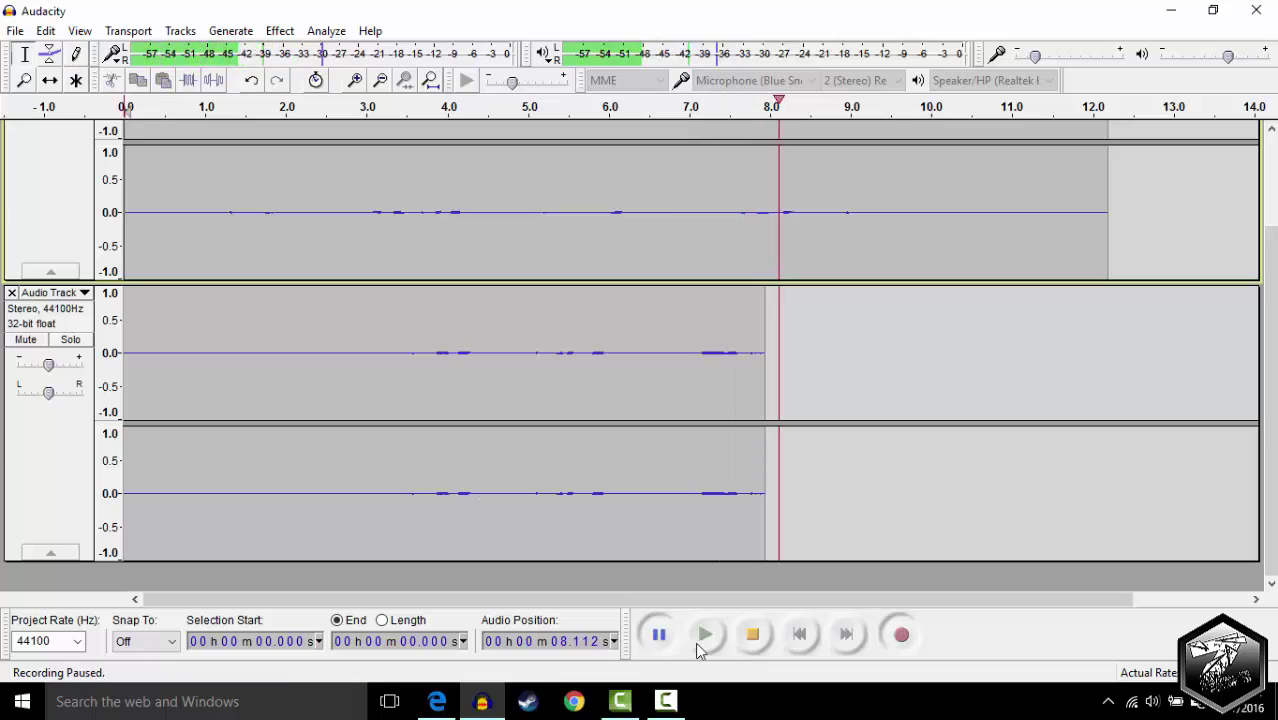
{"action": "left_click", "coordinate": [752, 640]}
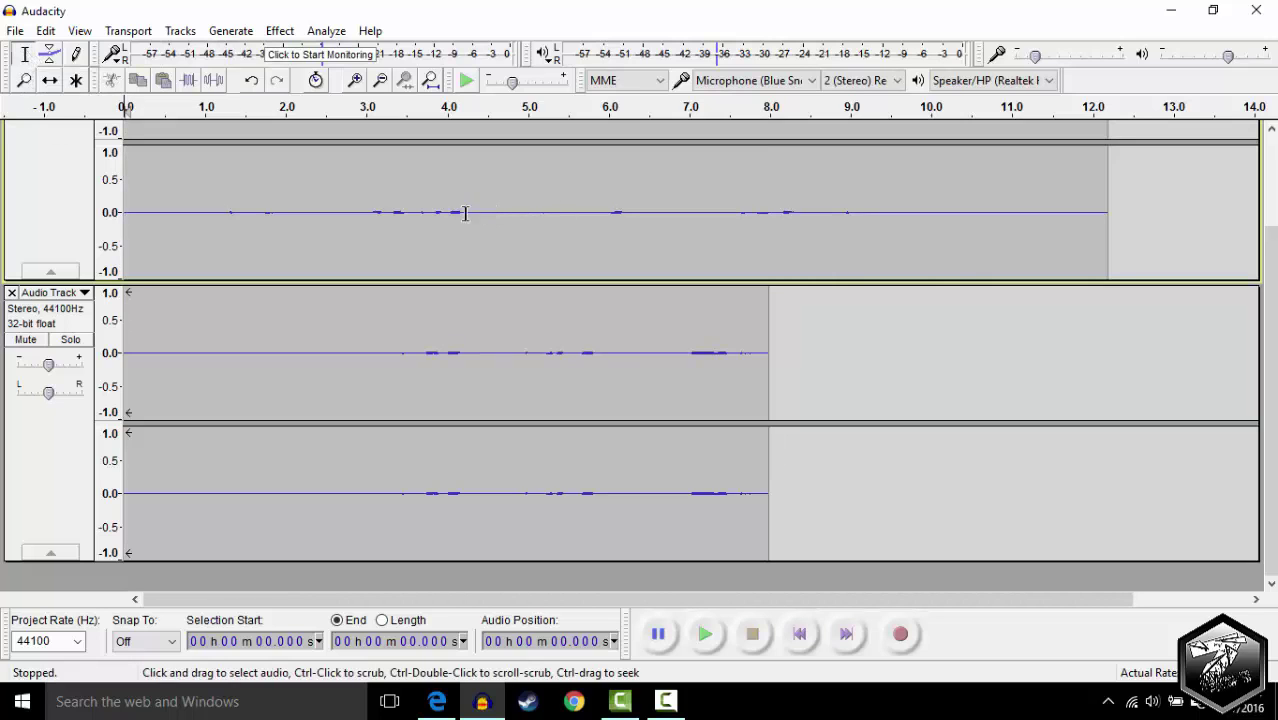
Delete the 2.45–5.27 s stretch from the top track
{"action": "left_click_drag", "start_coordinate": [321, 212], "coordinate": [548, 257]}
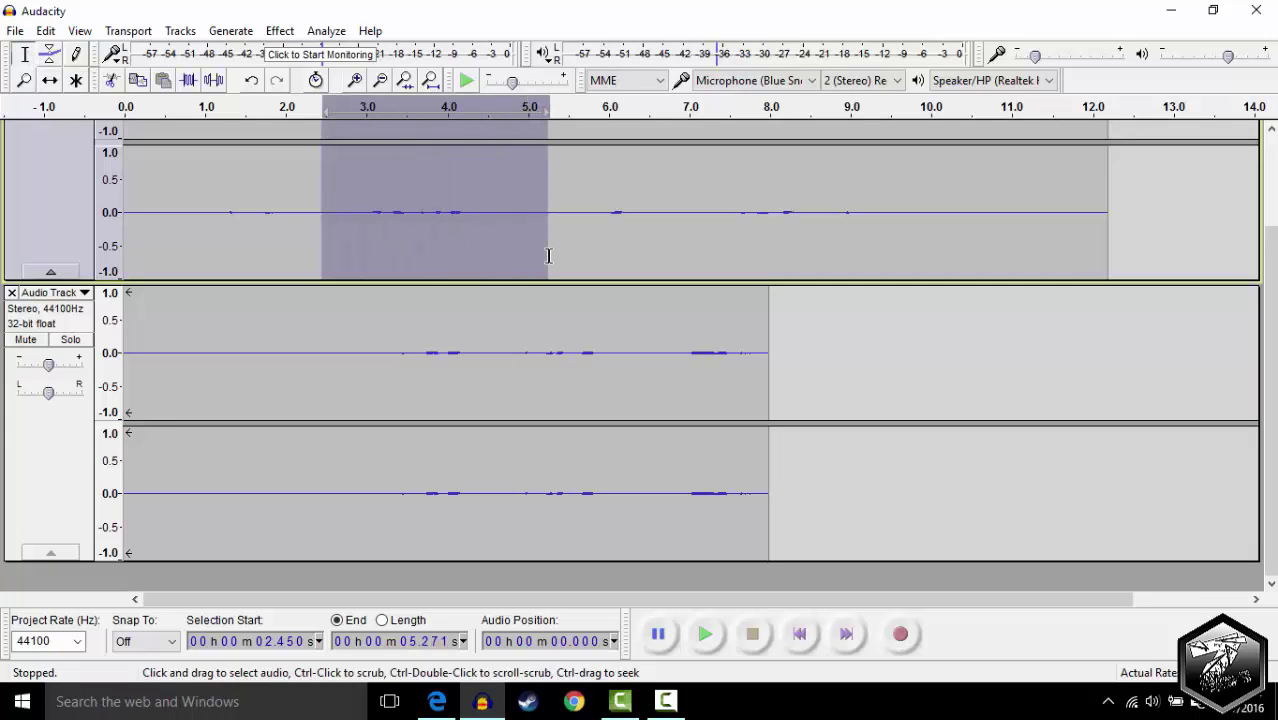
{"action": "scroll", "coordinate": [626, 254], "scroll_direction": "up", "scroll_amount": 3}
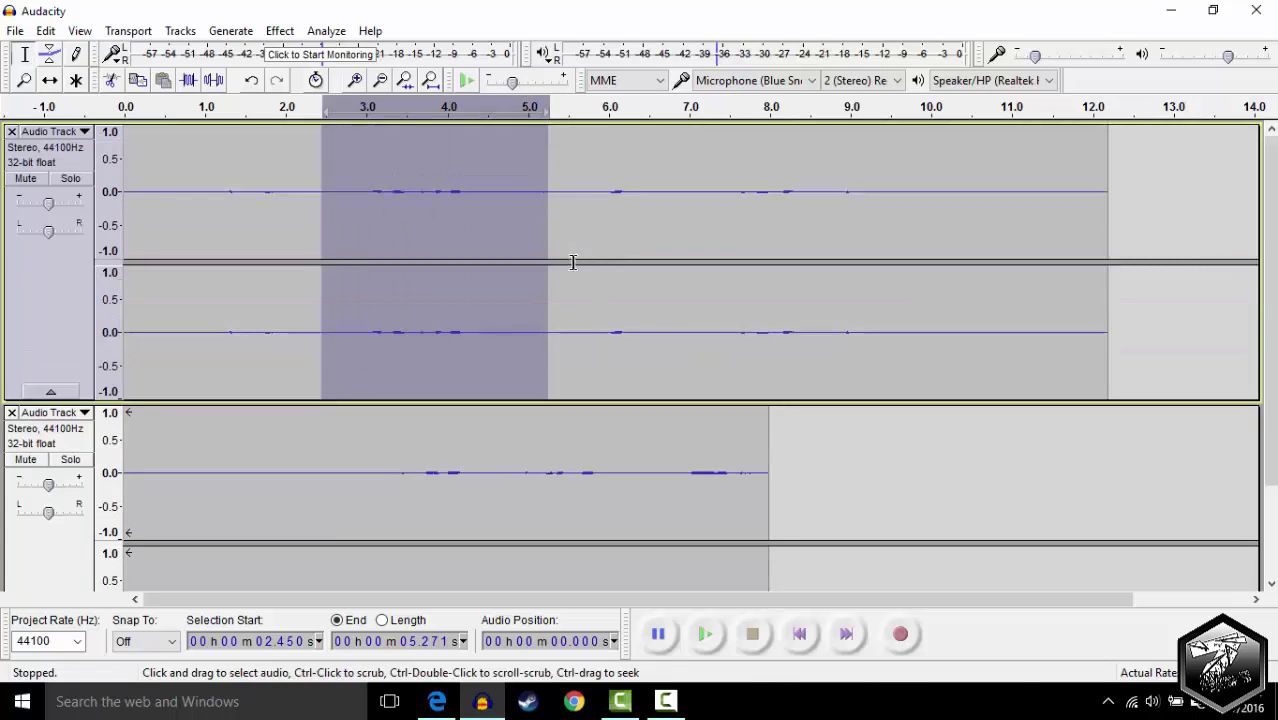
{"action": "key", "text": "Delete"}
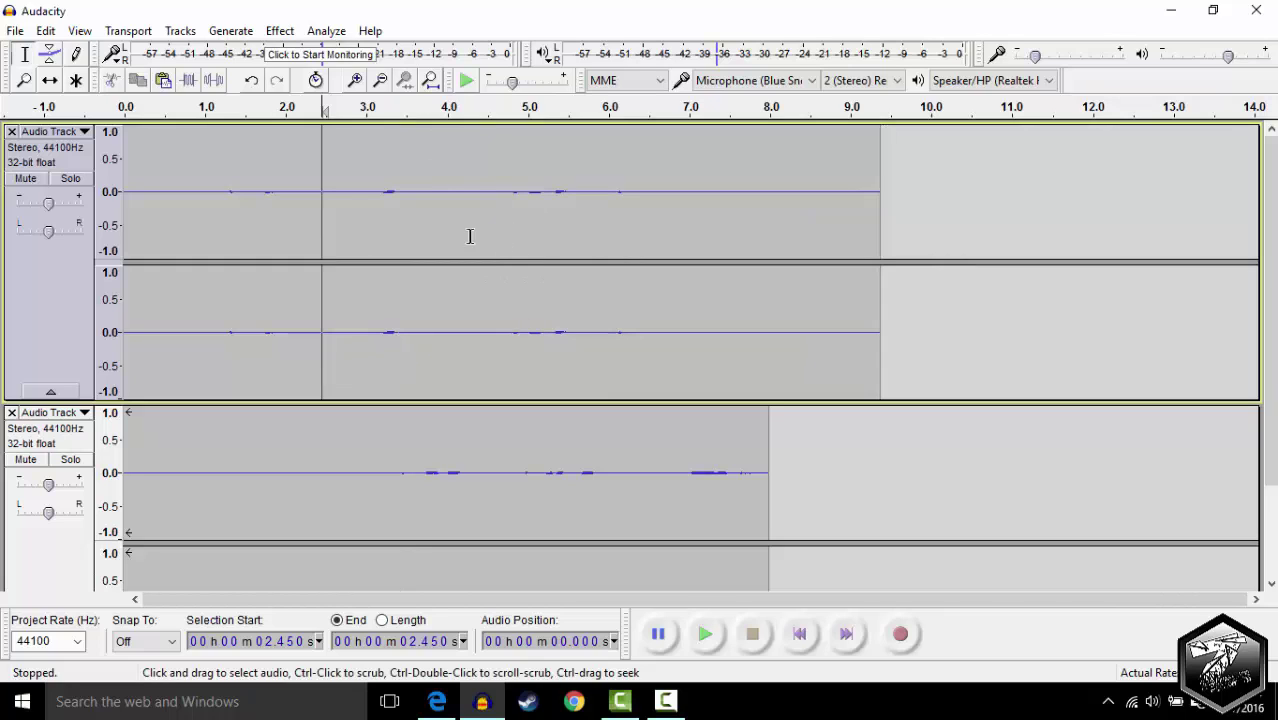
Cut the top track's tail from 4.18 s to 9.37 s
{"action": "left_click_drag", "start_coordinate": [463, 228], "coordinate": [862, 288]}
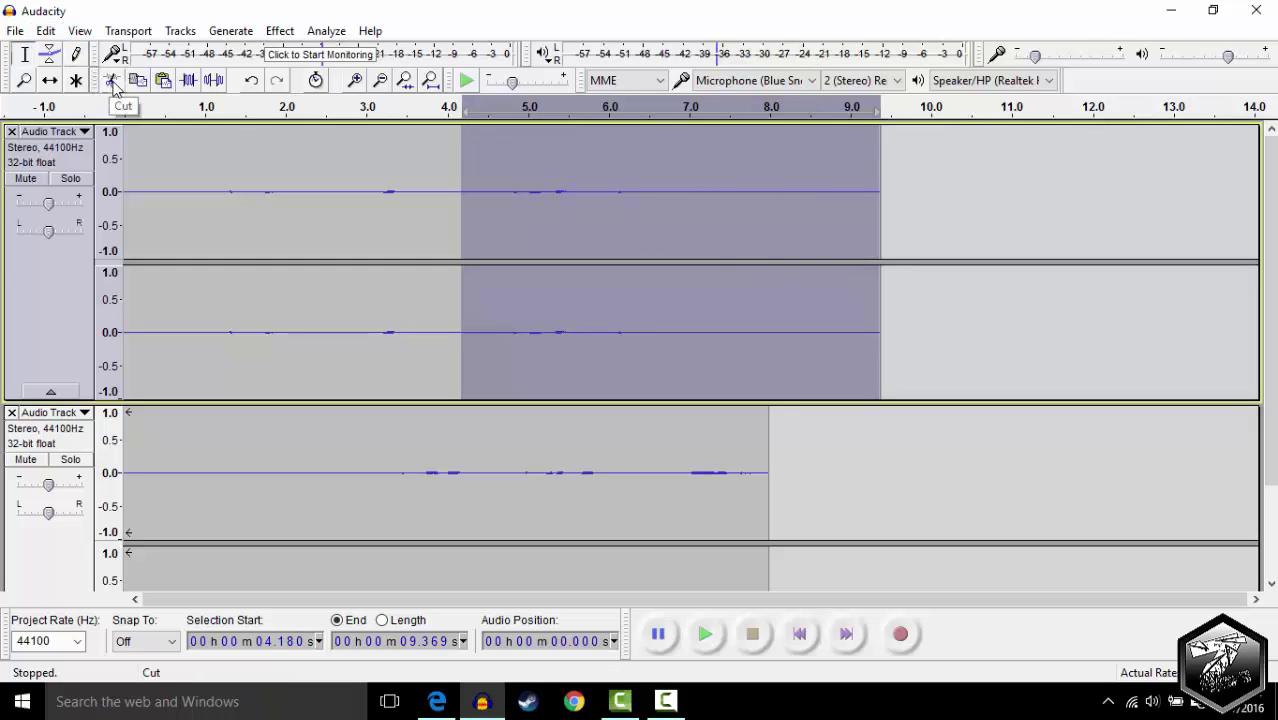
{"action": "key", "text": "ctrl+x"}
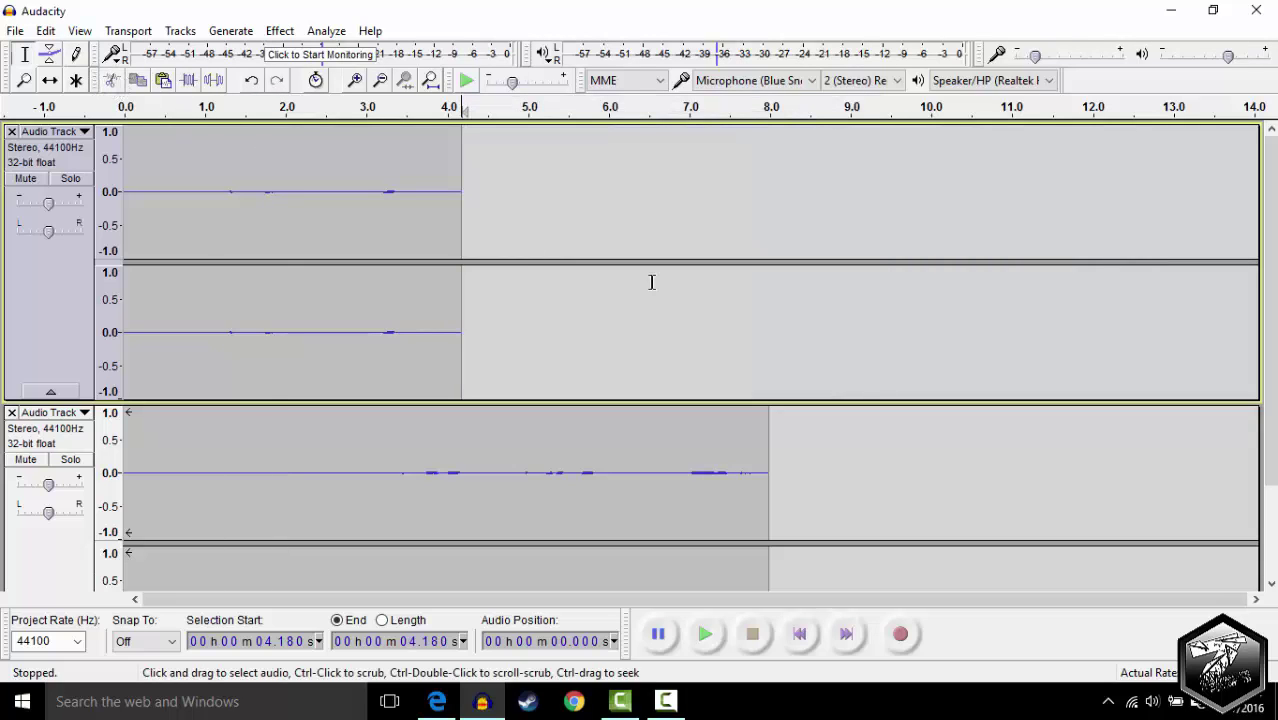
Move the second take up into the top track starting at 4.18 s
{"action": "left_click_drag", "start_coordinate": [831, 510], "coordinate": [836, 510]}
{"action": "scroll", "coordinate": [836, 510], "scroll_direction": "down", "scroll_amount": 2}
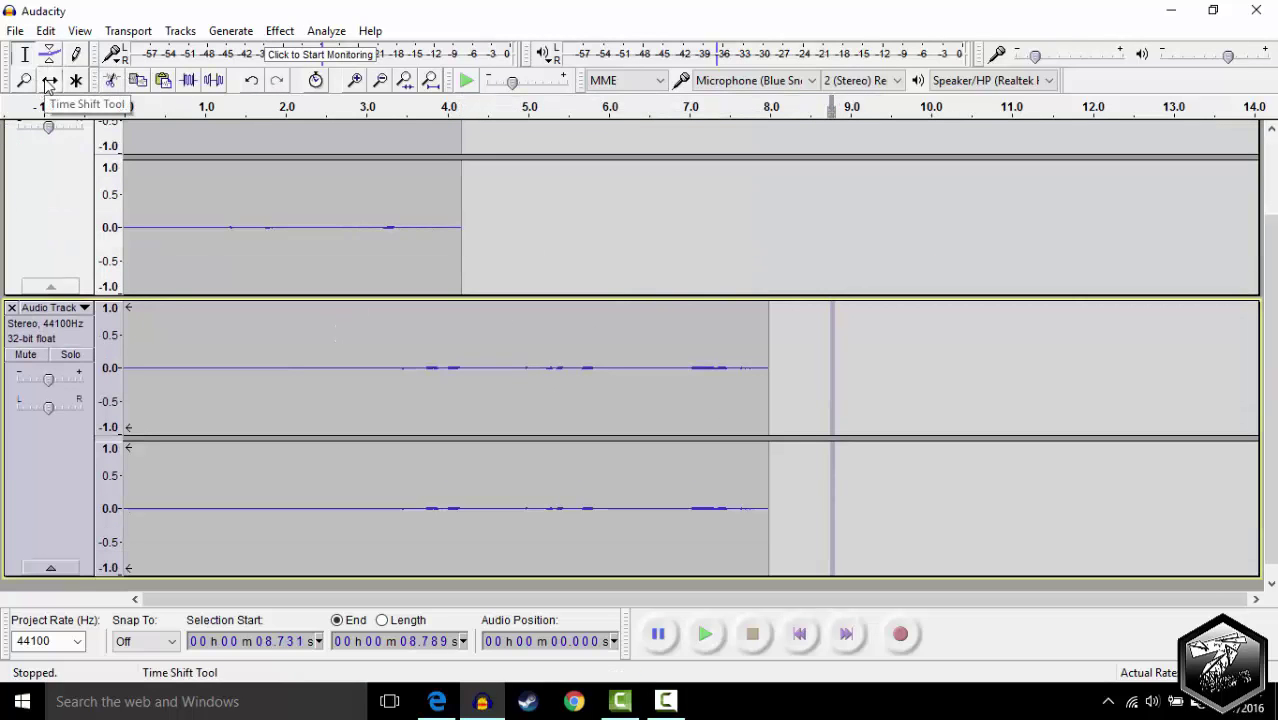
{"action": "left_click", "coordinate": [48, 81]}
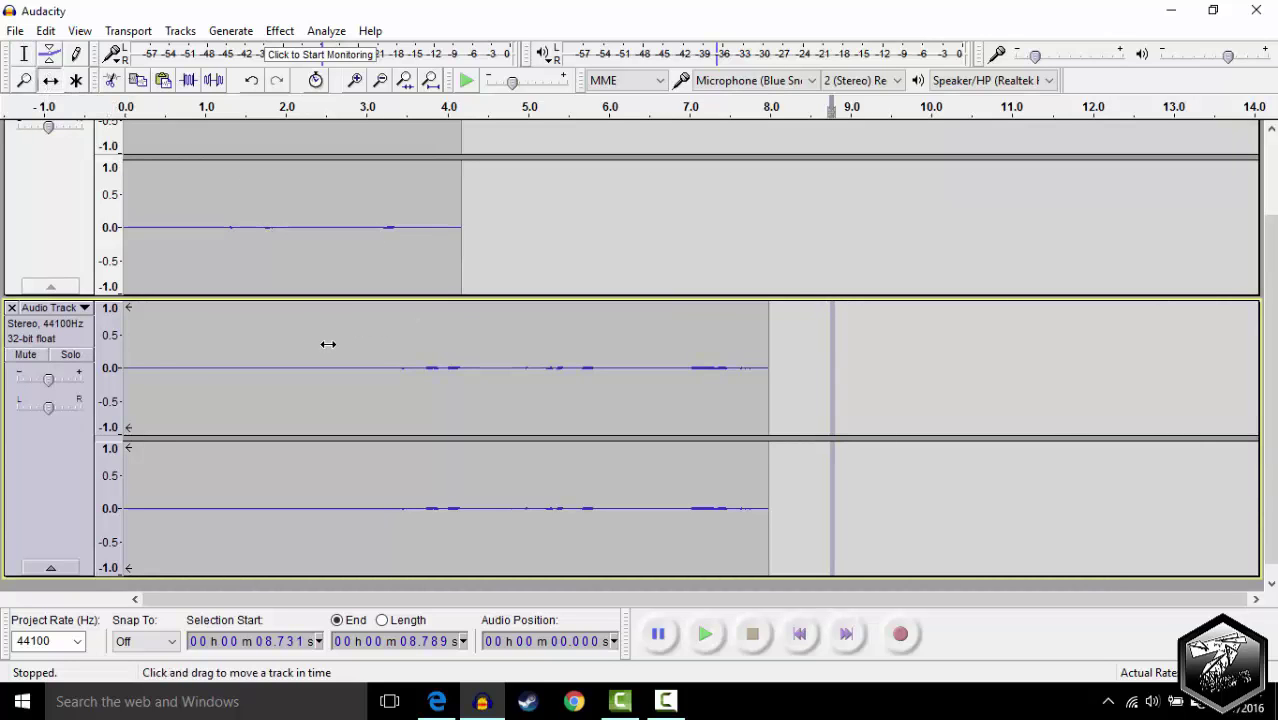
{"action": "left_click_drag", "start_coordinate": [343, 345], "coordinate": [668, 220]}
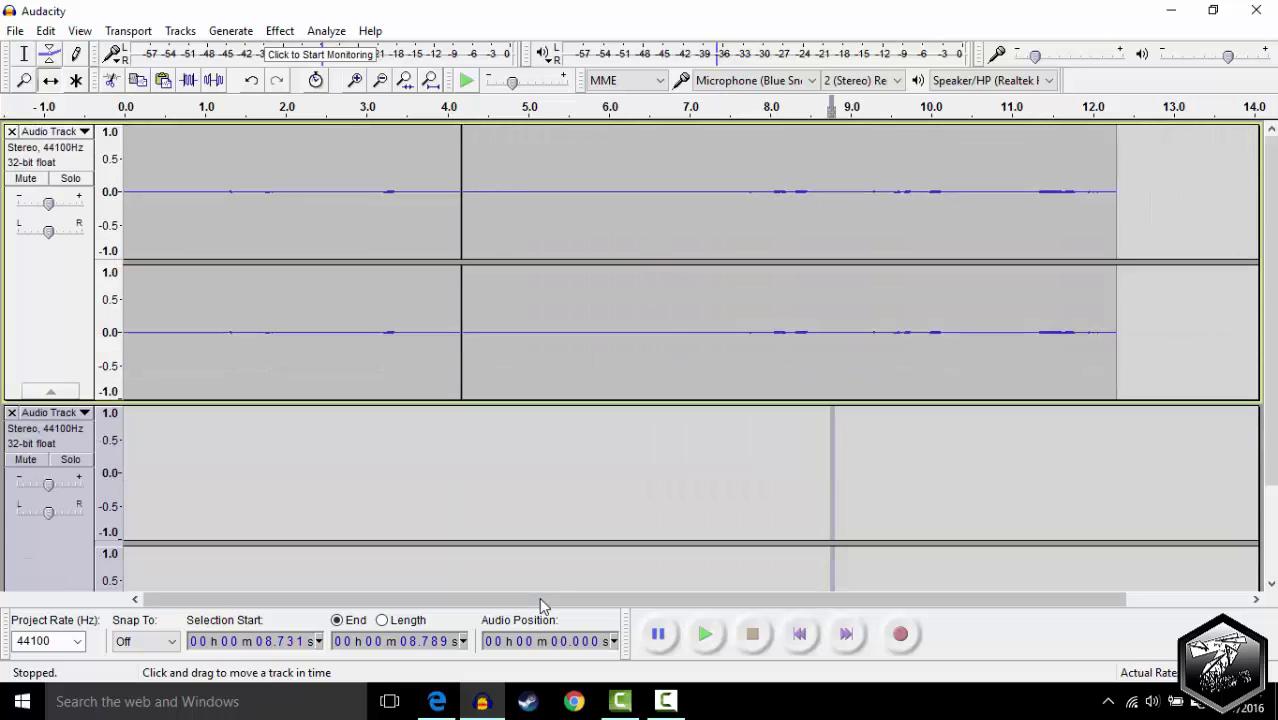
{"action": "left_click_drag", "start_coordinate": [482, 600], "coordinate": [540, 601]}
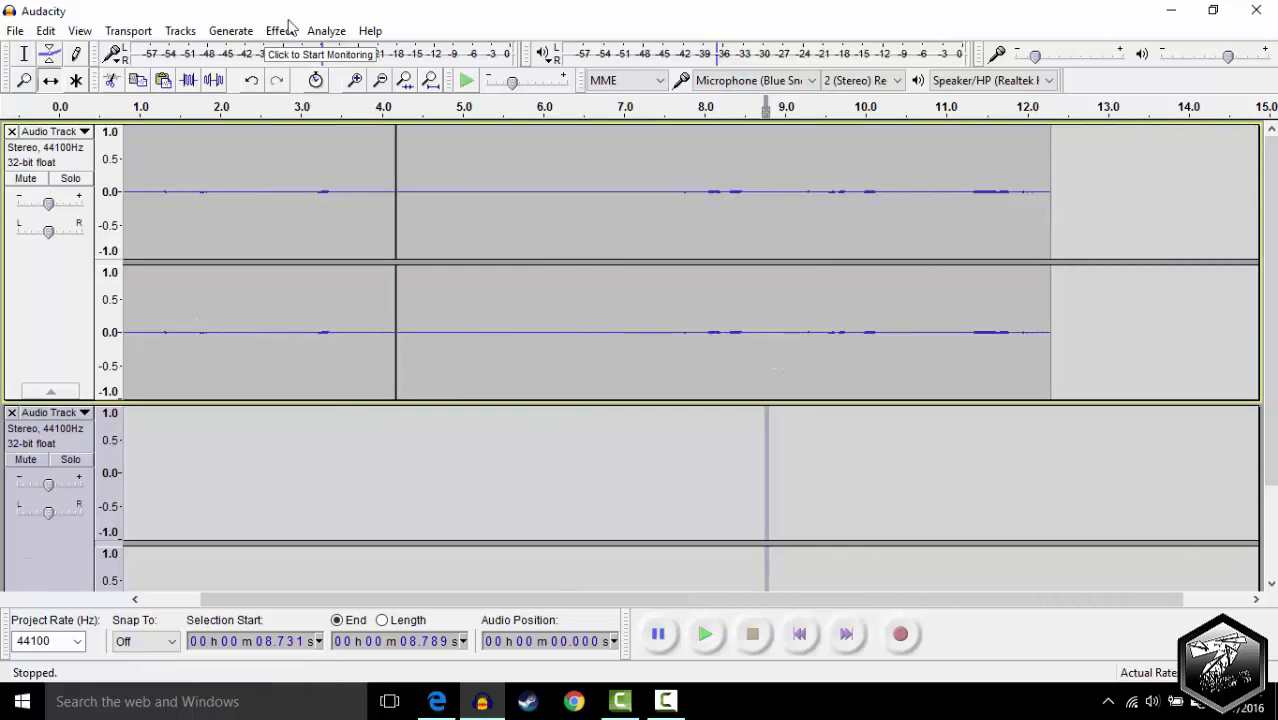
Paste the cut tail back into the top track at 13.514 s
{"action": "left_click", "coordinate": [28, 56]}
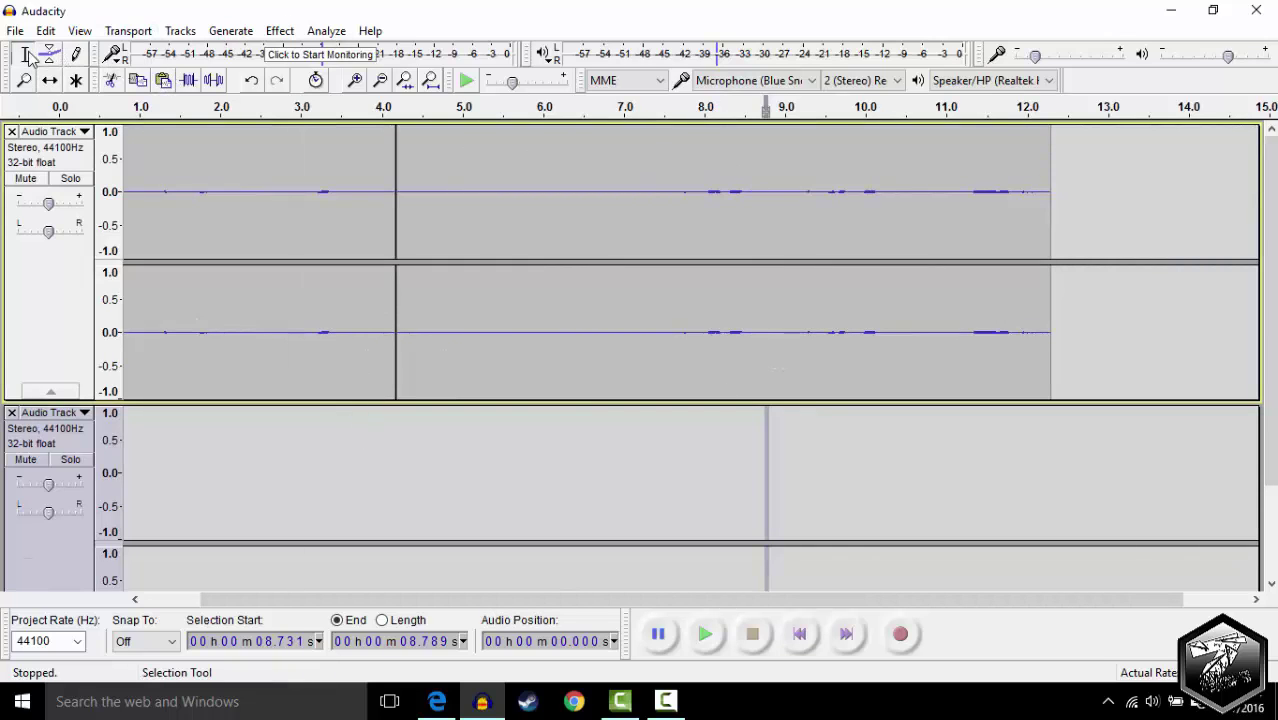
{"action": "left_click", "coordinate": [1149, 195]}
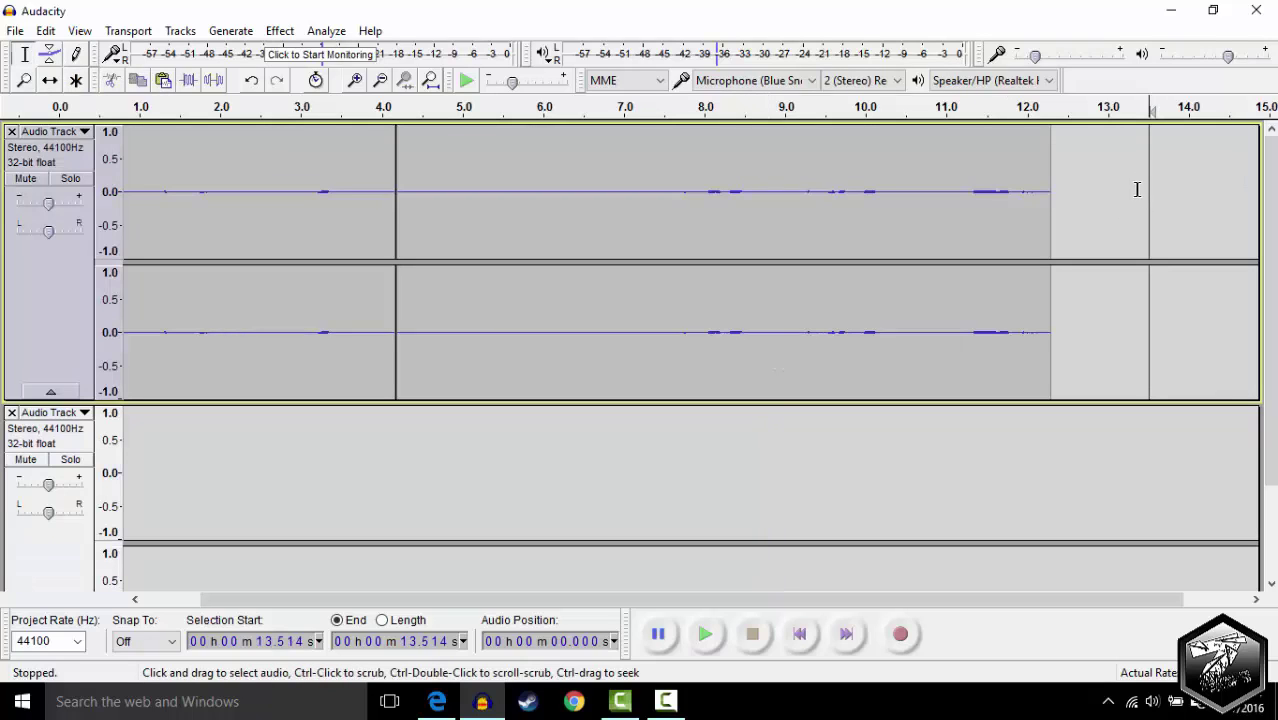
{"action": "left_click", "coordinate": [163, 80]}
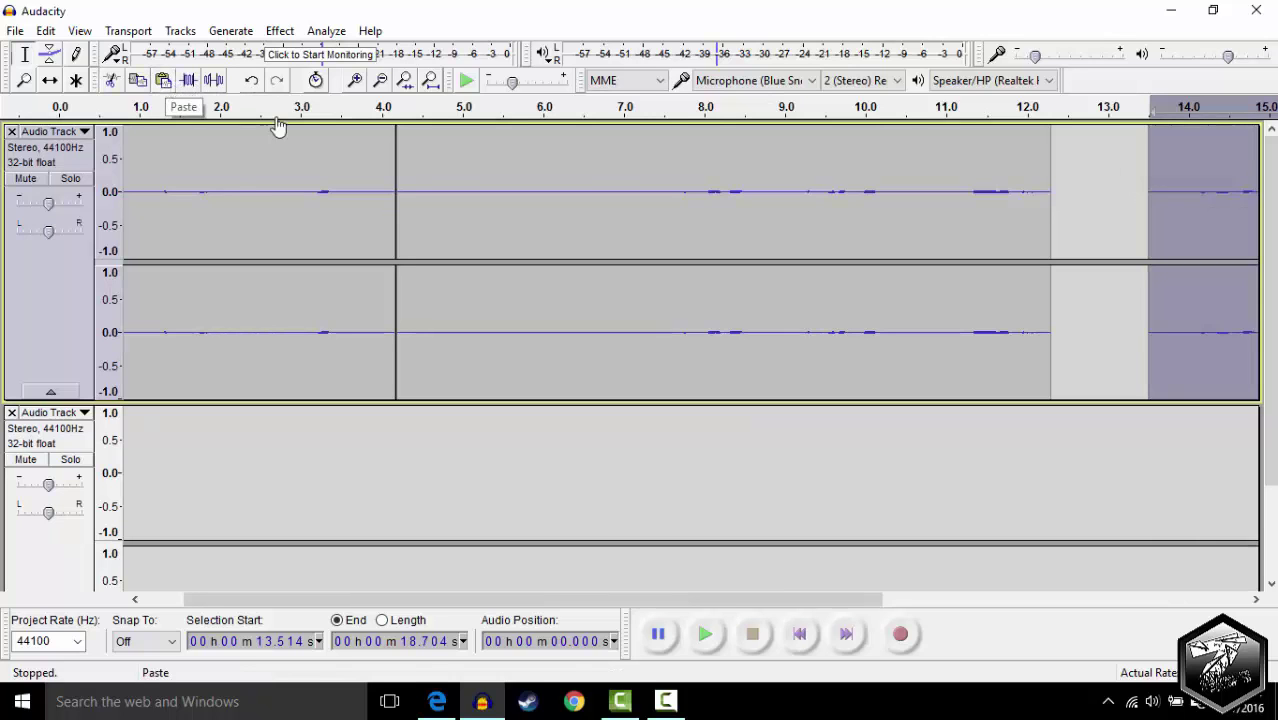
Play back the top track from about 14.3 s to check the pasted audio
{"action": "left_click", "coordinate": [1210, 190]}
{"action": "left_click", "coordinate": [1175, 110]}
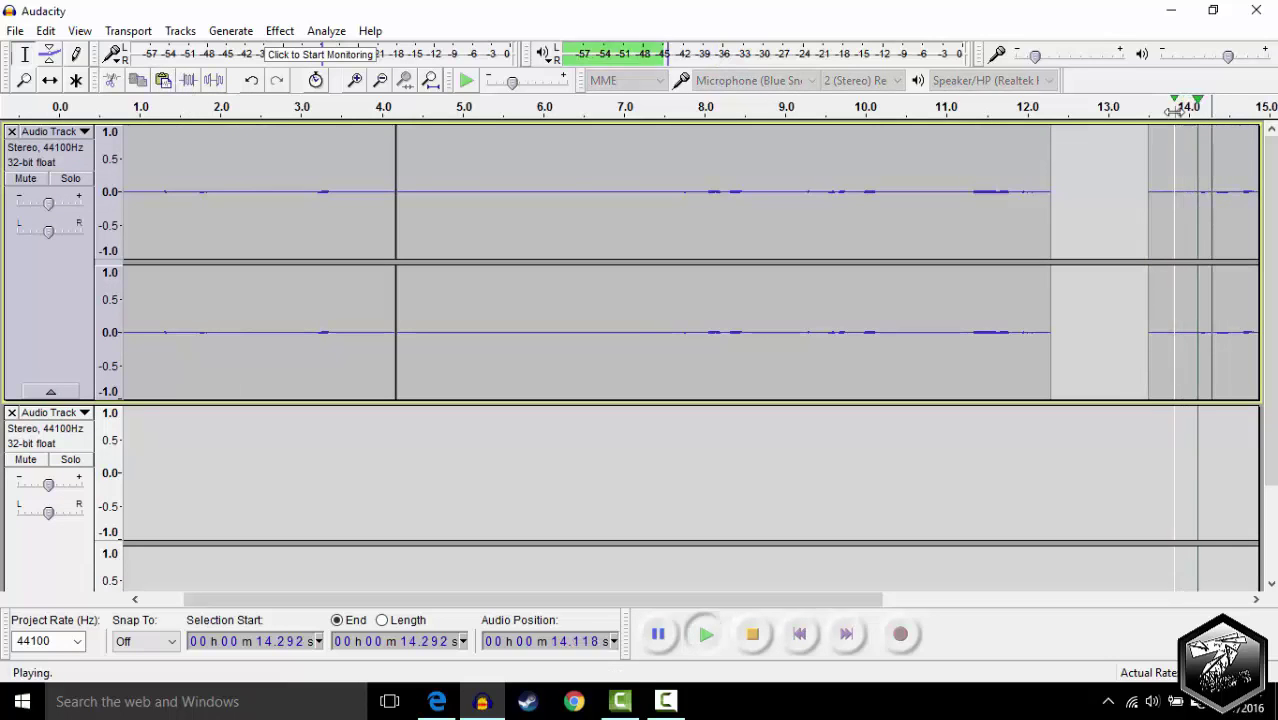
{"action": "key", "text": "p"}
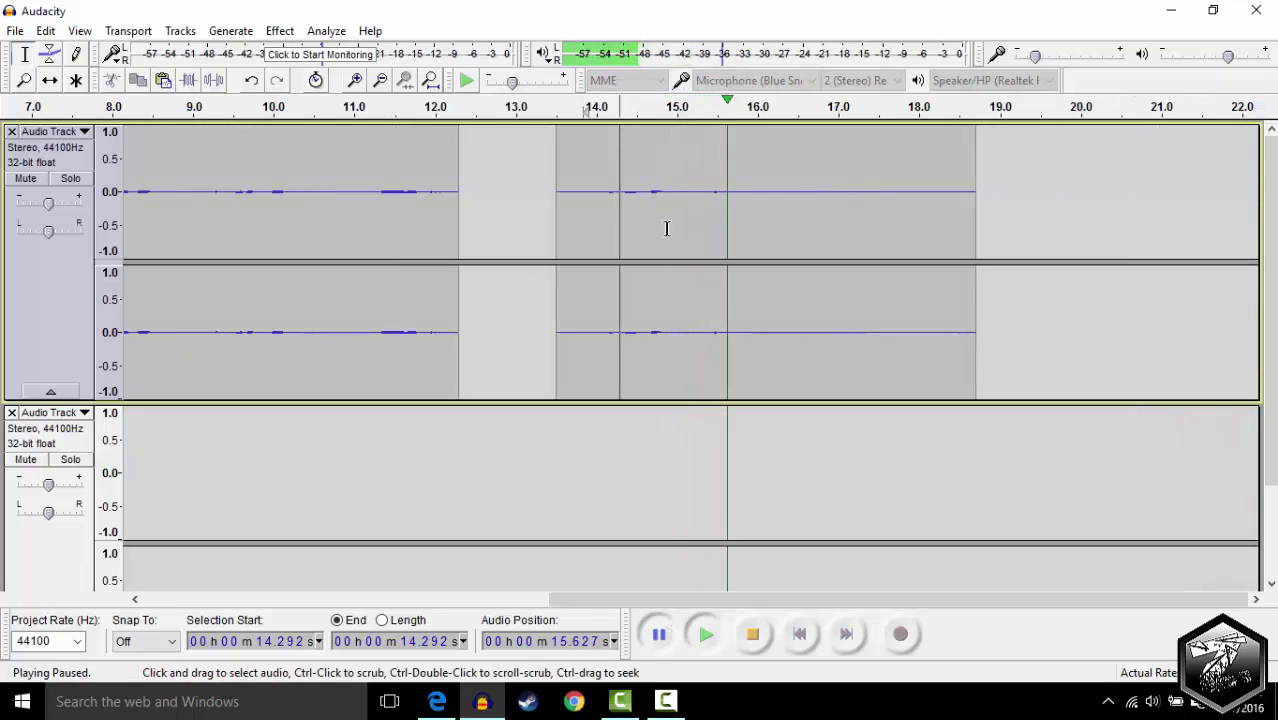
{"action": "left_click", "coordinate": [752, 634]}
{"action": "left_click_drag", "start_coordinate": [670, 154], "coordinate": [659, 145]}
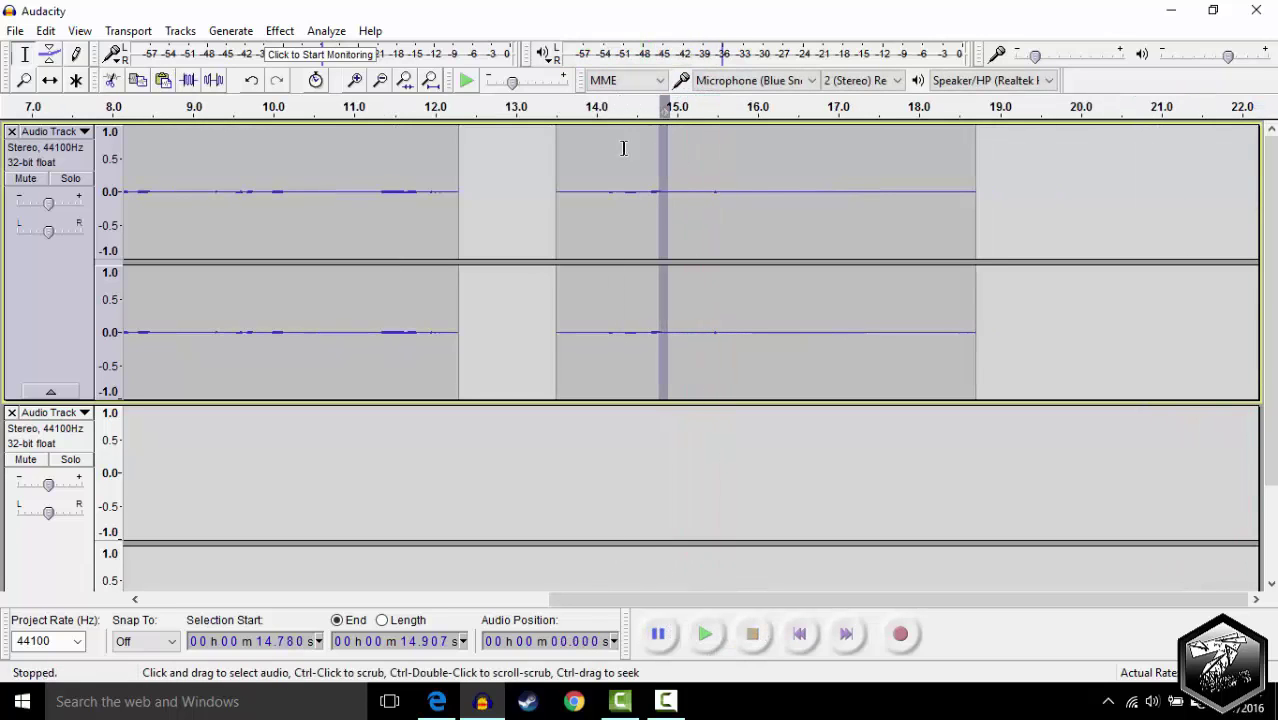
Slide the pasted clip left against the second take, then select the 10.4–11.1 s noise stretch
{"action": "key", "text": "F5"}
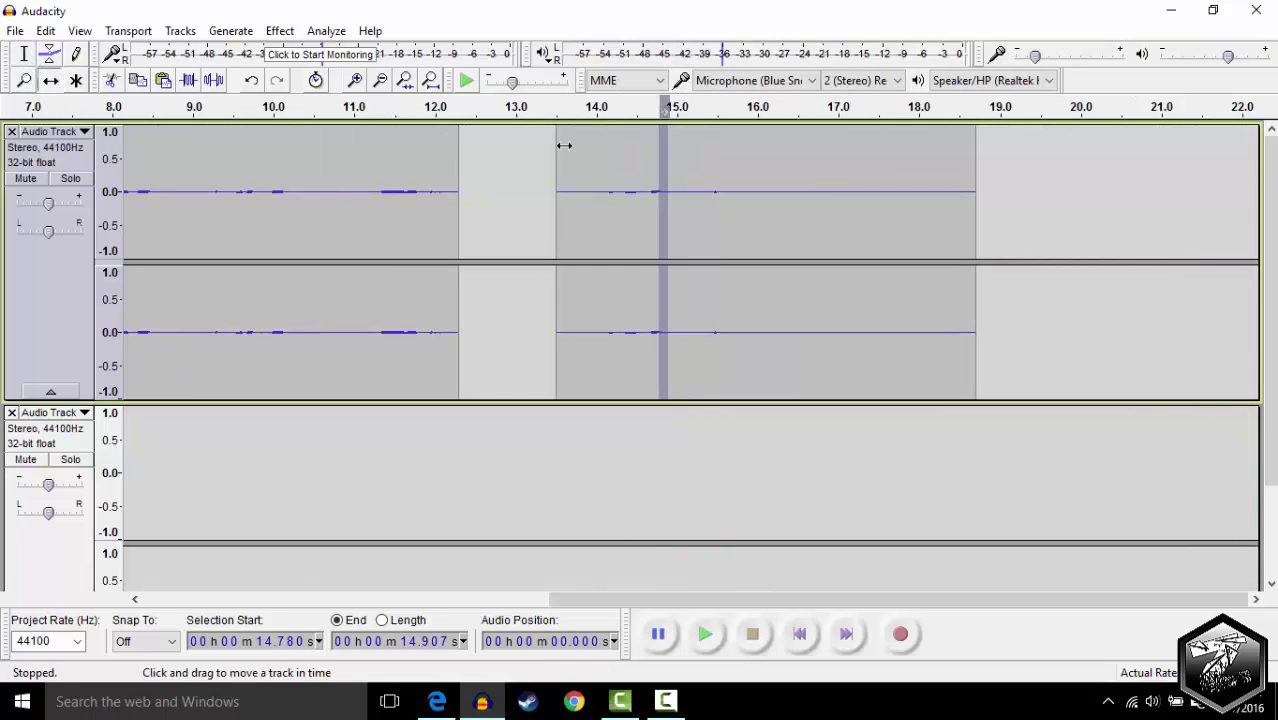
{"action": "left_click_drag", "start_coordinate": [617, 158], "coordinate": [487, 163]}
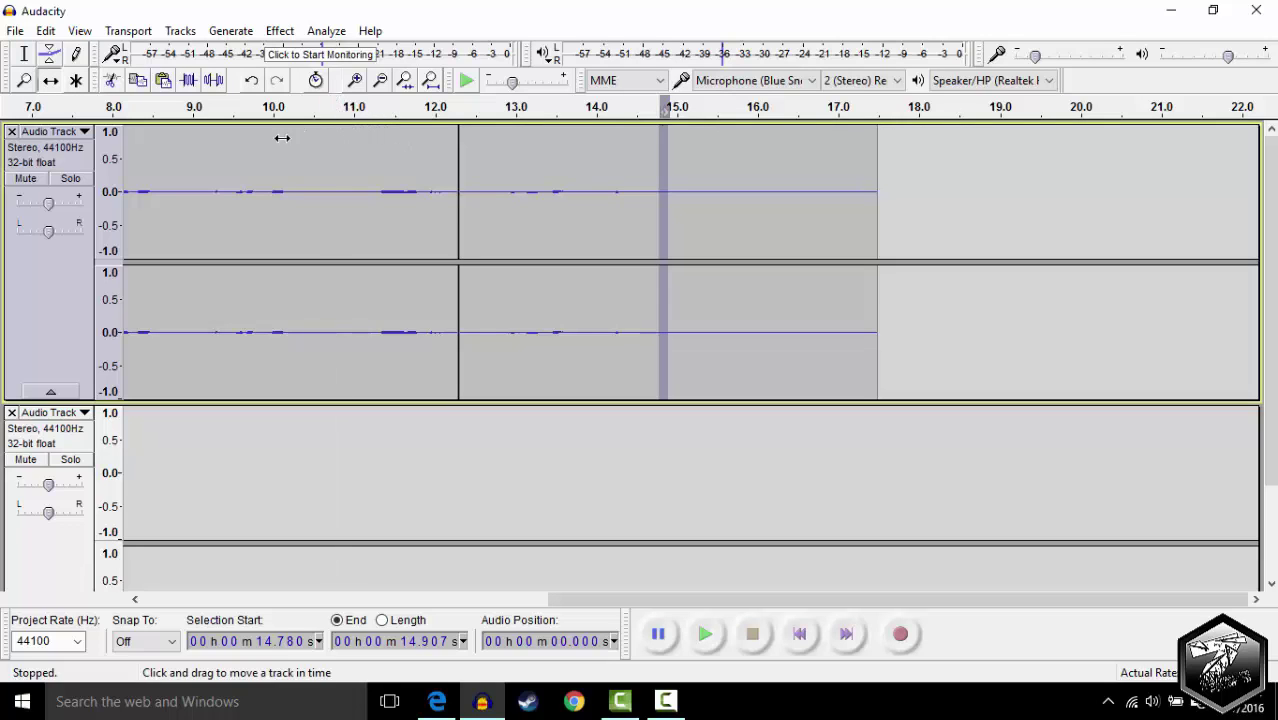
{"action": "left_click", "coordinate": [24, 54]}
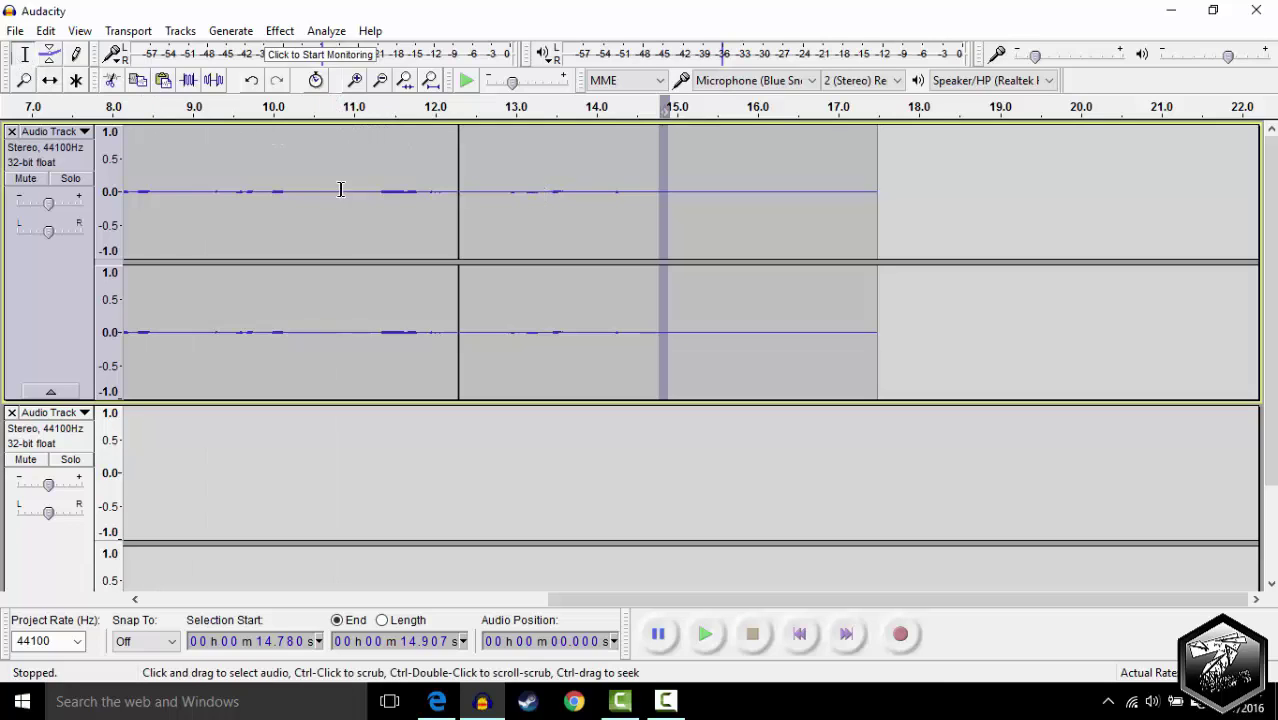
{"action": "left_click_drag", "start_coordinate": [306, 190], "coordinate": [363, 190]}
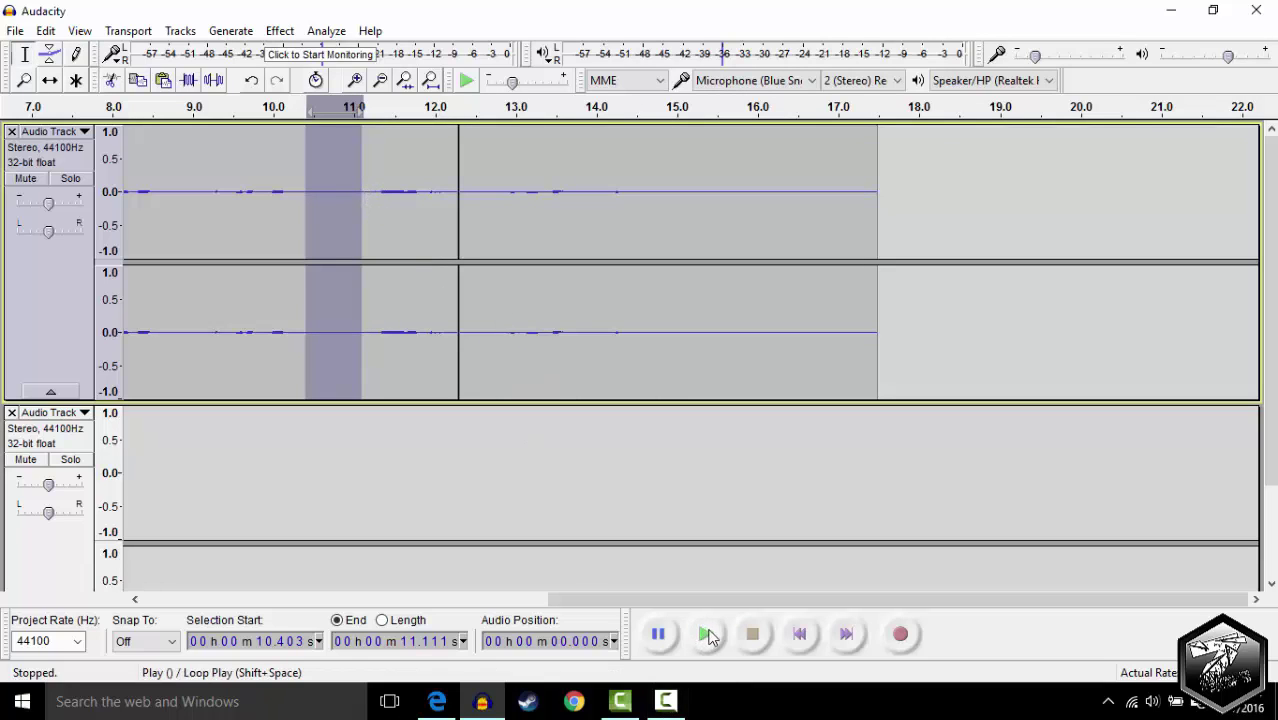
Capture the 10.4–11.1 s stretch as the Noise Reduction noise profile
{"action": "left_click", "coordinate": [280, 31]}
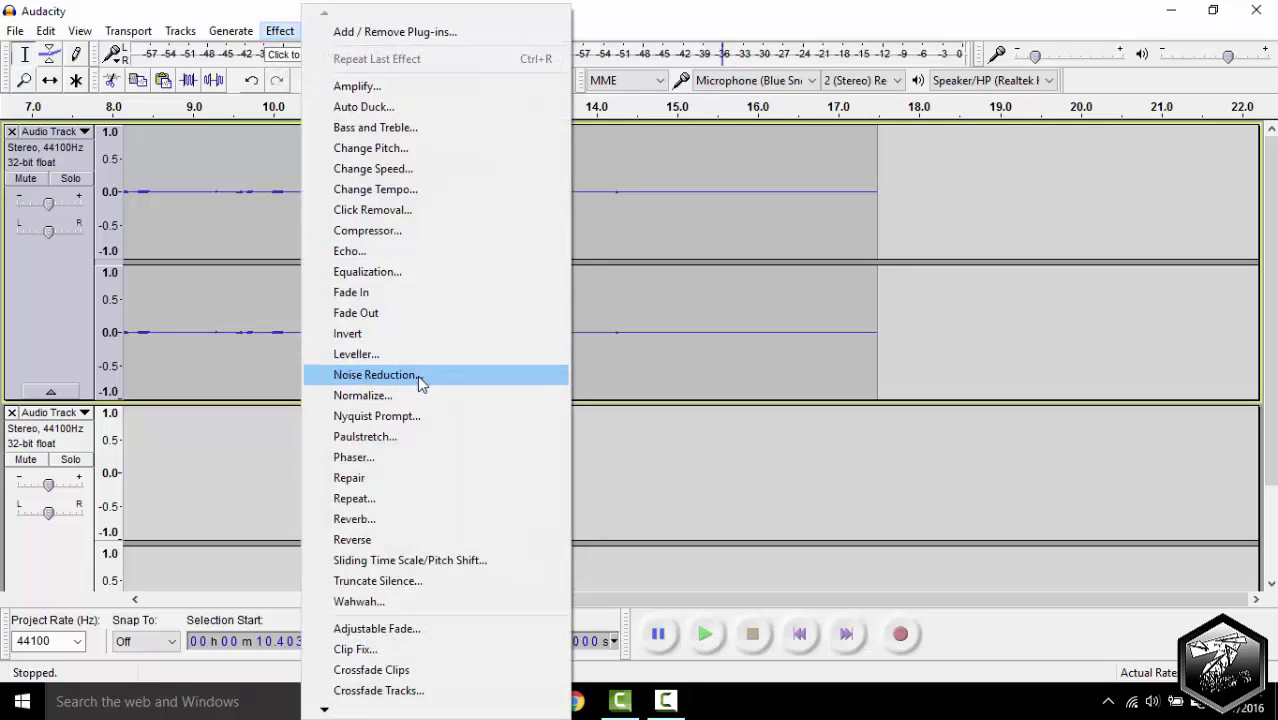
{"action": "left_click", "coordinate": [430, 375]}
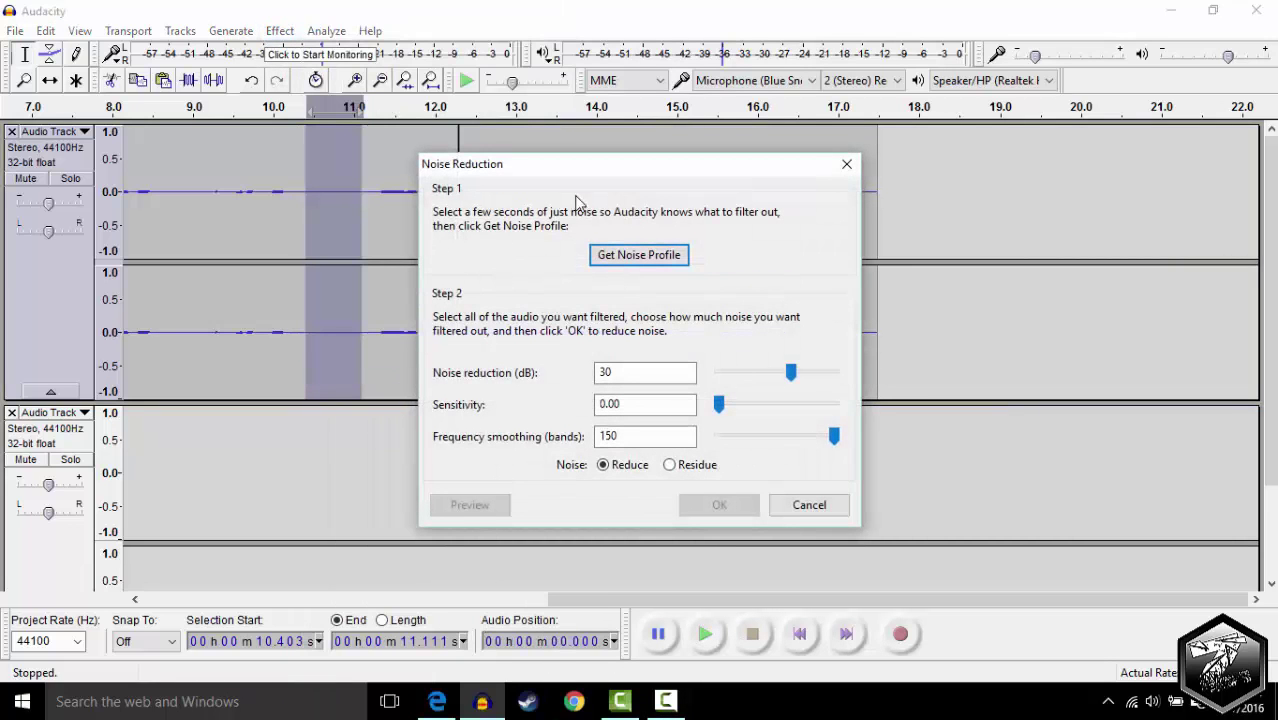
{"action": "left_click", "coordinate": [620, 258]}
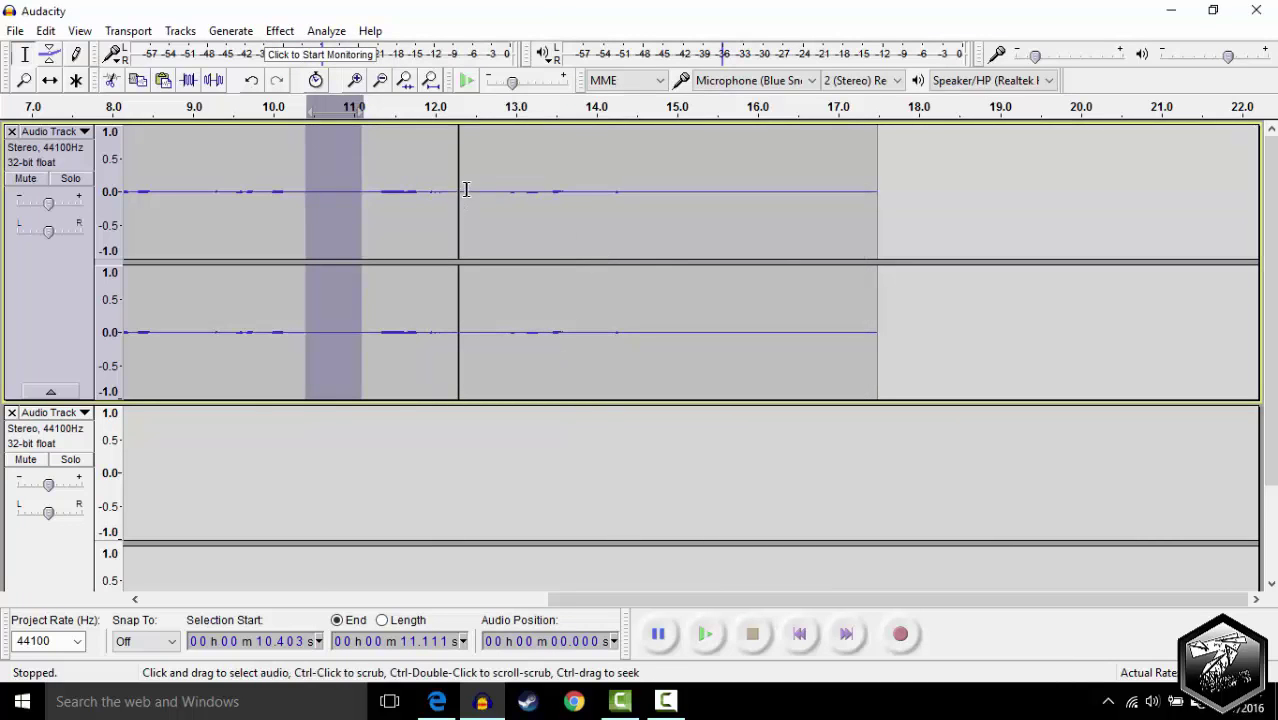
Apply 30 dB Noise Reduction to all audio from 0 to 17.48 s
{"action": "key", "text": "ctrl+a"}
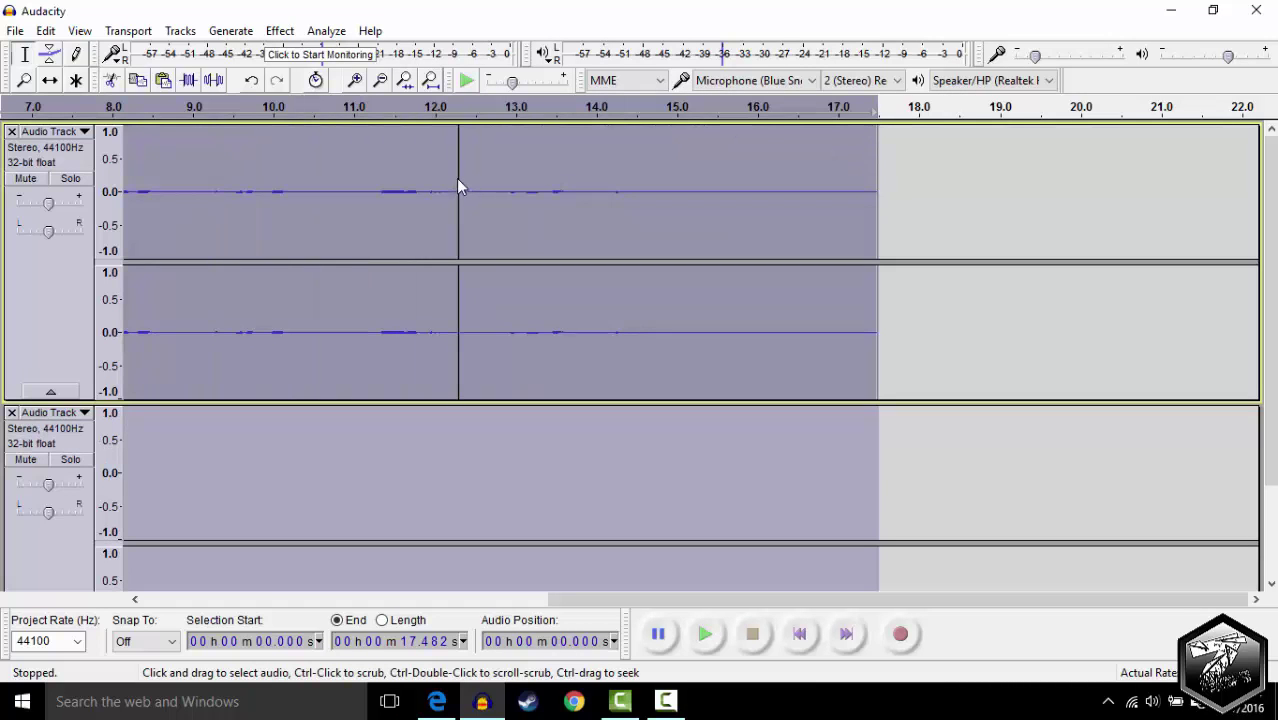
{"action": "left_click", "coordinate": [281, 35]}
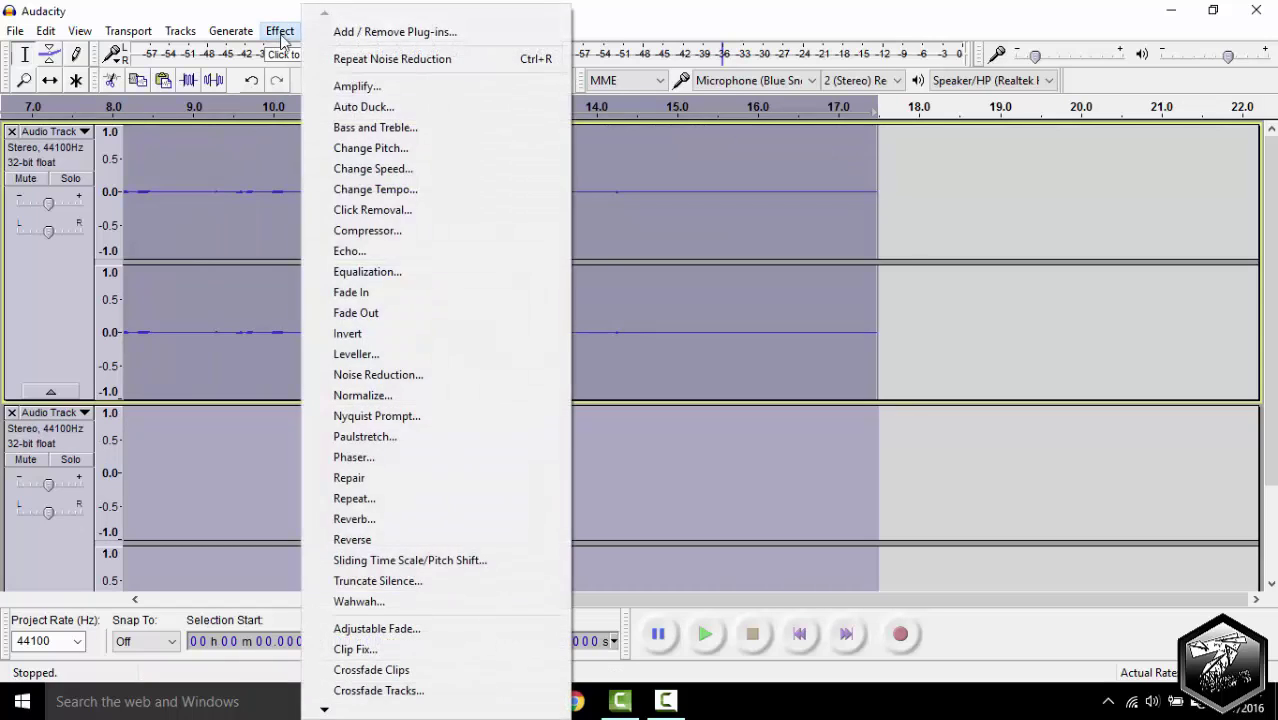
{"action": "left_click", "coordinate": [349, 375]}
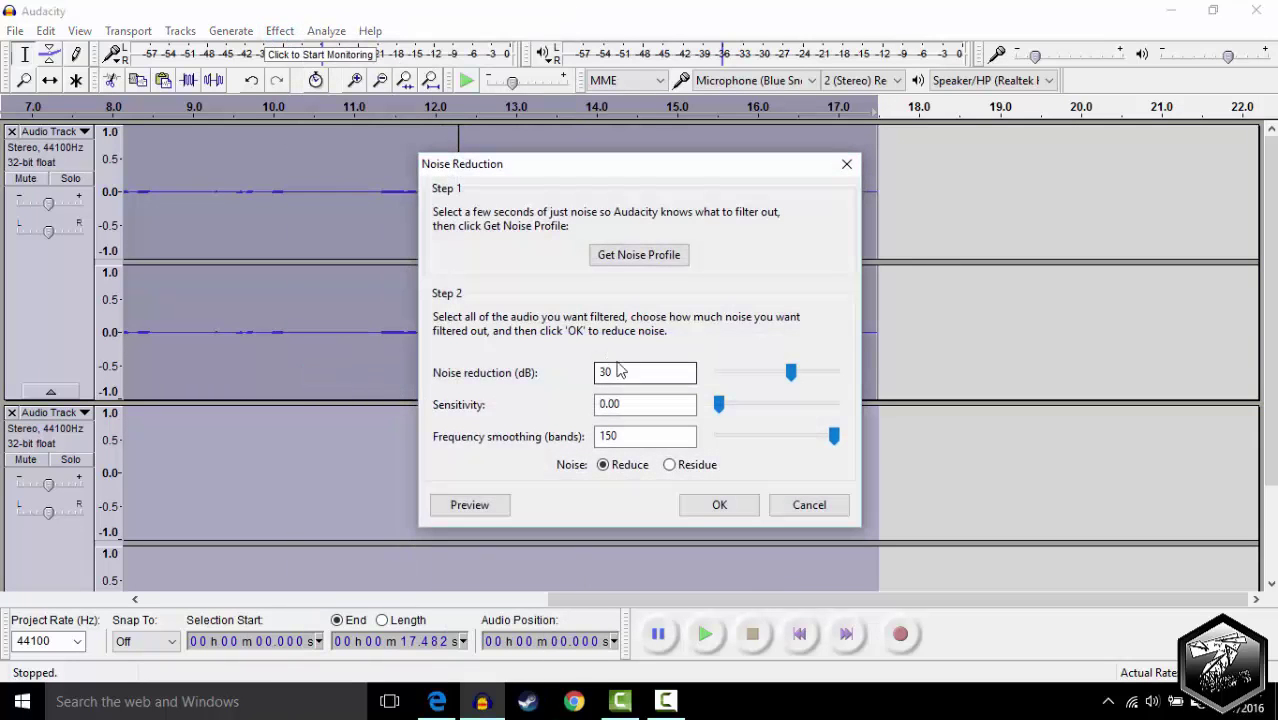
{"action": "left_click", "coordinate": [719, 505]}
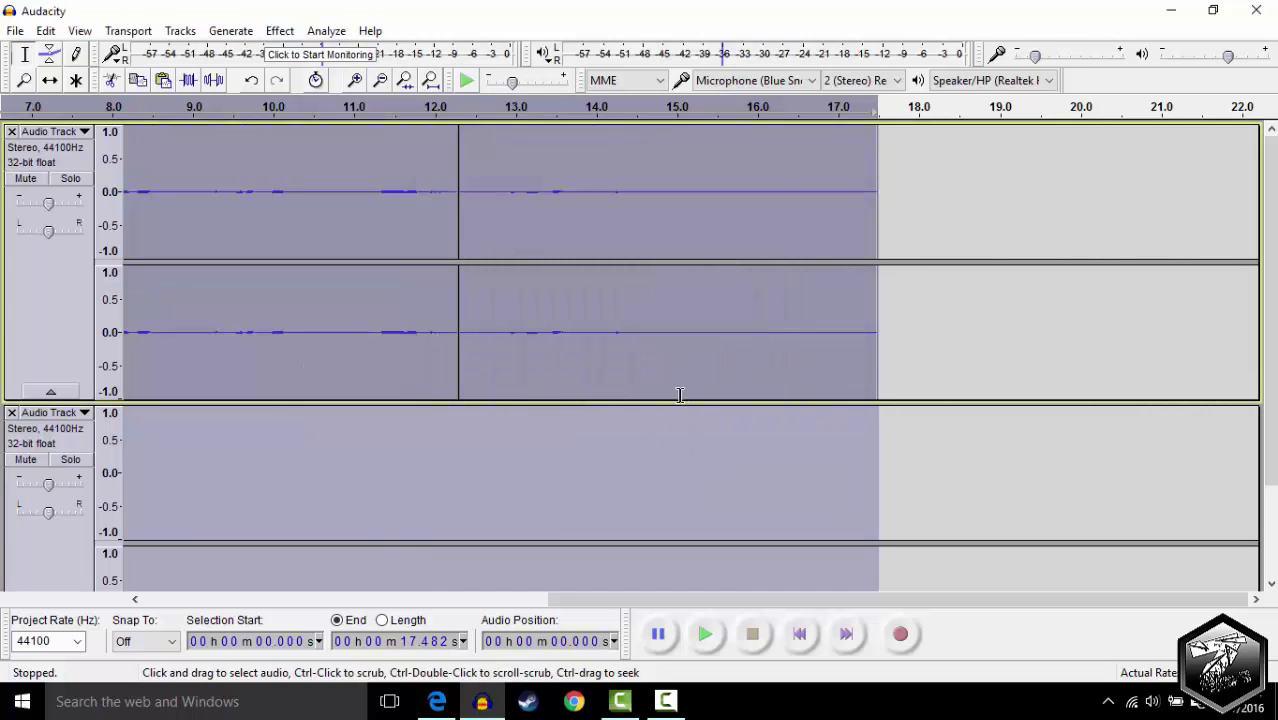
Silence 11.03–12.49 s on the top track and delete the empty second track
{"action": "left_click", "coordinate": [547, 169]}
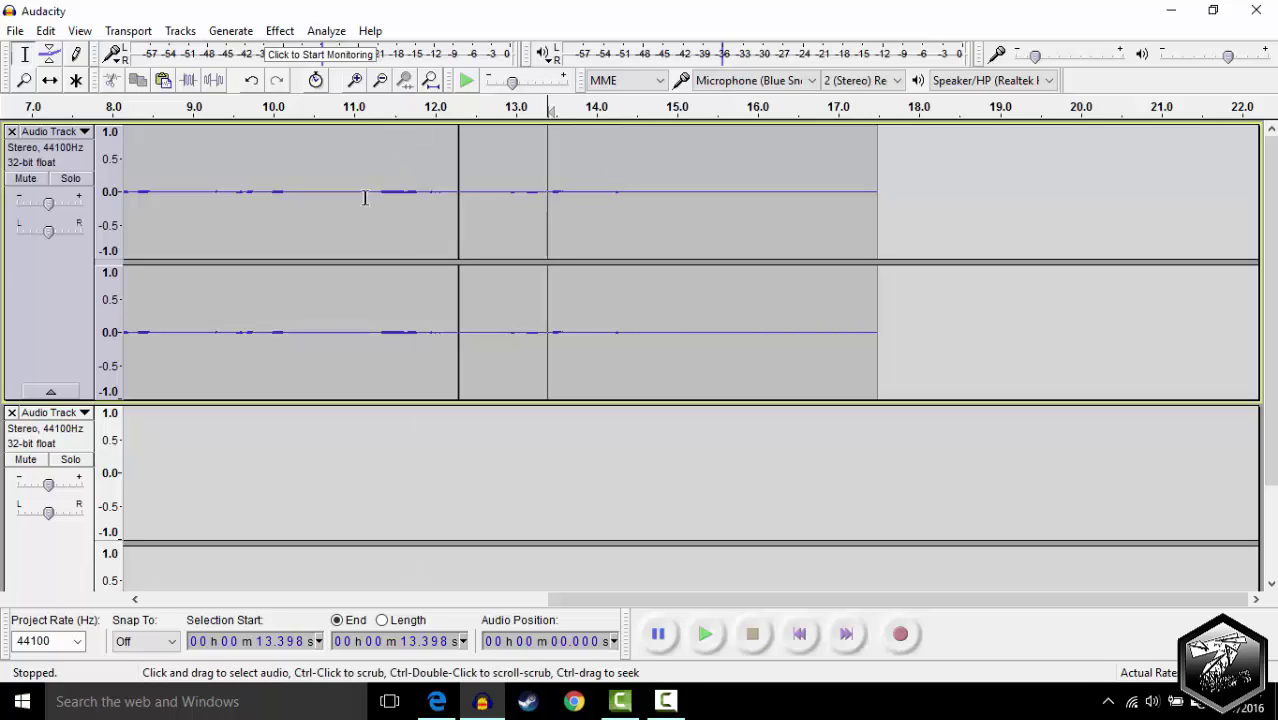
{"action": "left_click_drag", "start_coordinate": [357, 194], "coordinate": [473, 199]}
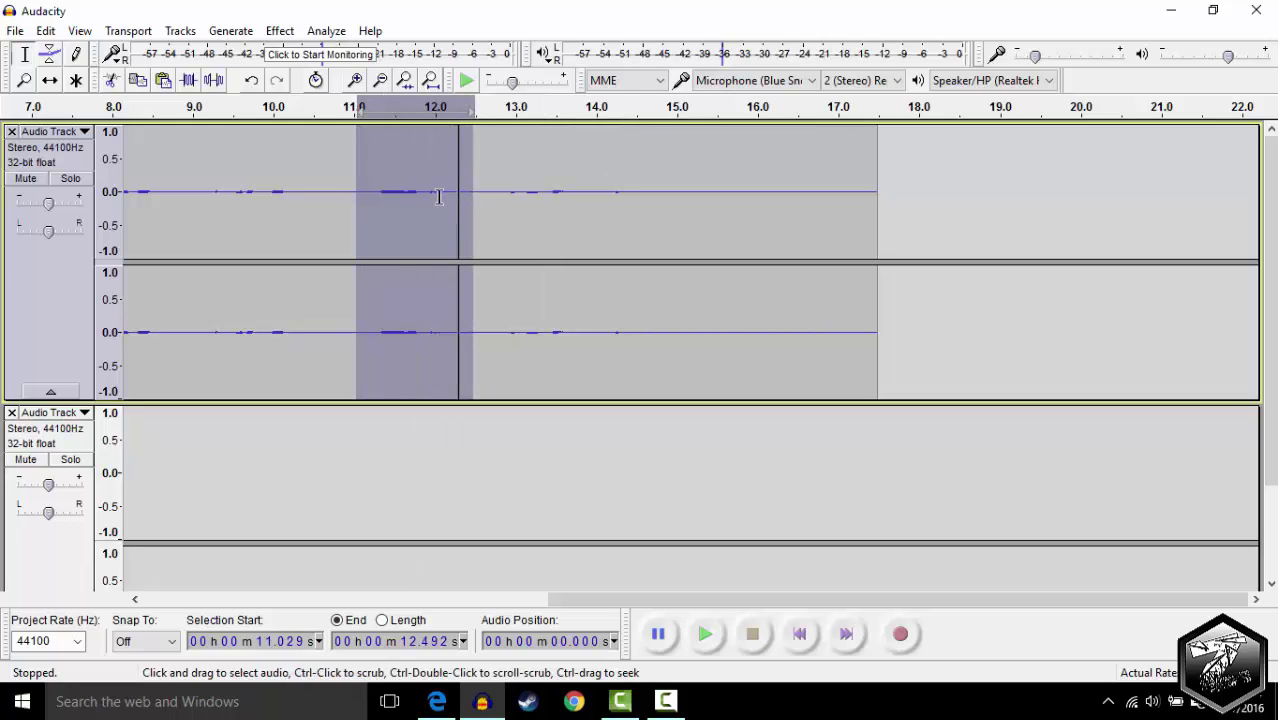
{"action": "left_click", "coordinate": [215, 82]}
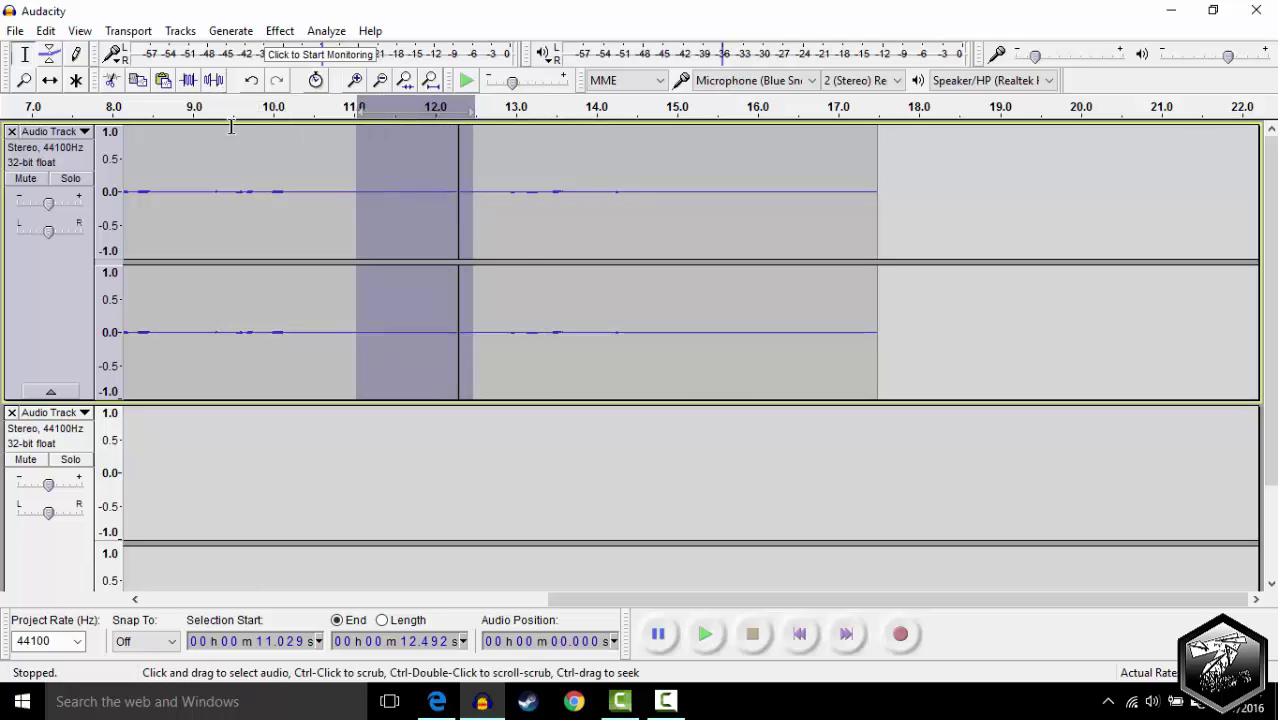
{"action": "left_click", "coordinate": [307, 160]}
{"action": "left_click", "coordinate": [11, 412]}
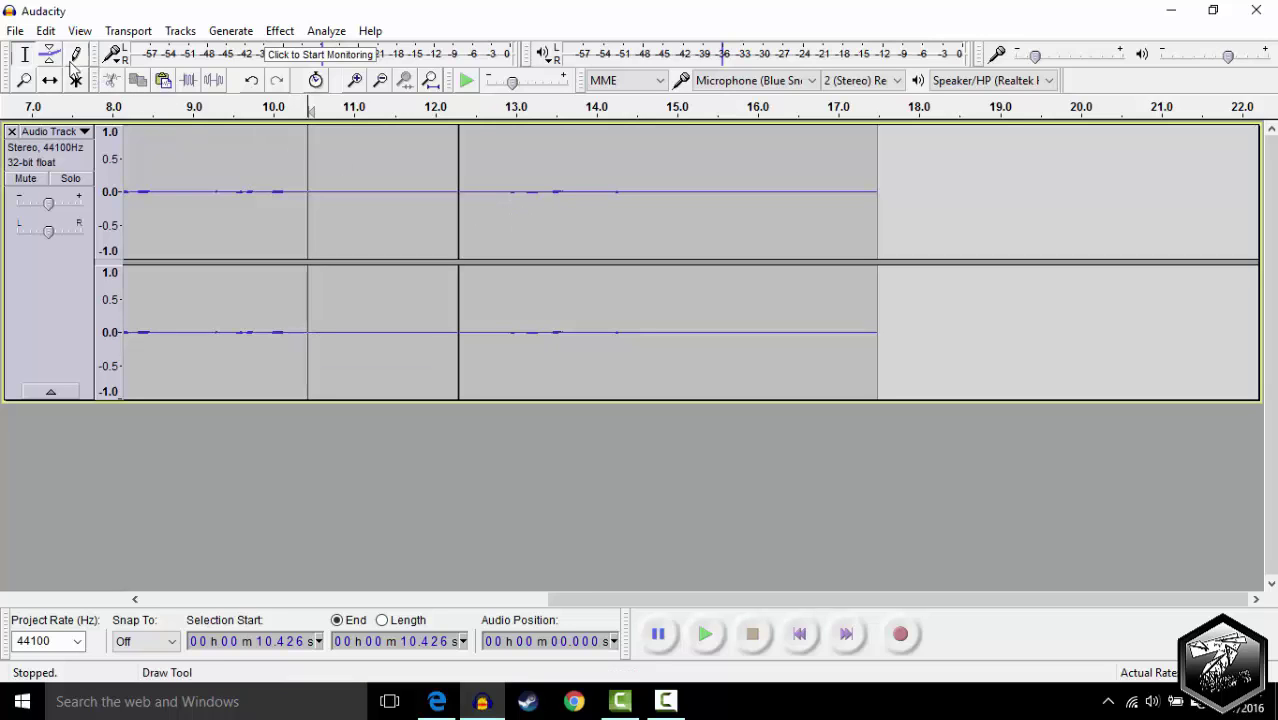
Export the project as the MP3 file 'test' in the Process folder, accepting the metadata
{"action": "left_click", "coordinate": [14, 31]}
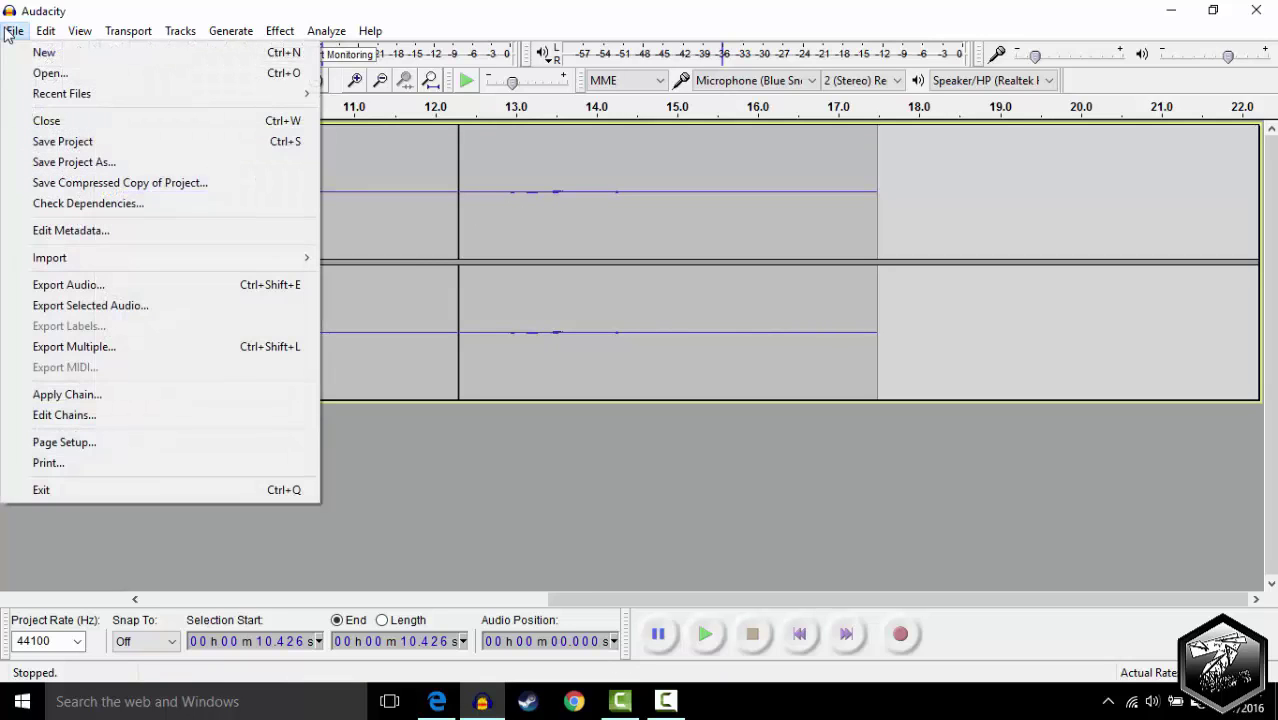
{"action": "left_click", "coordinate": [88, 287]}
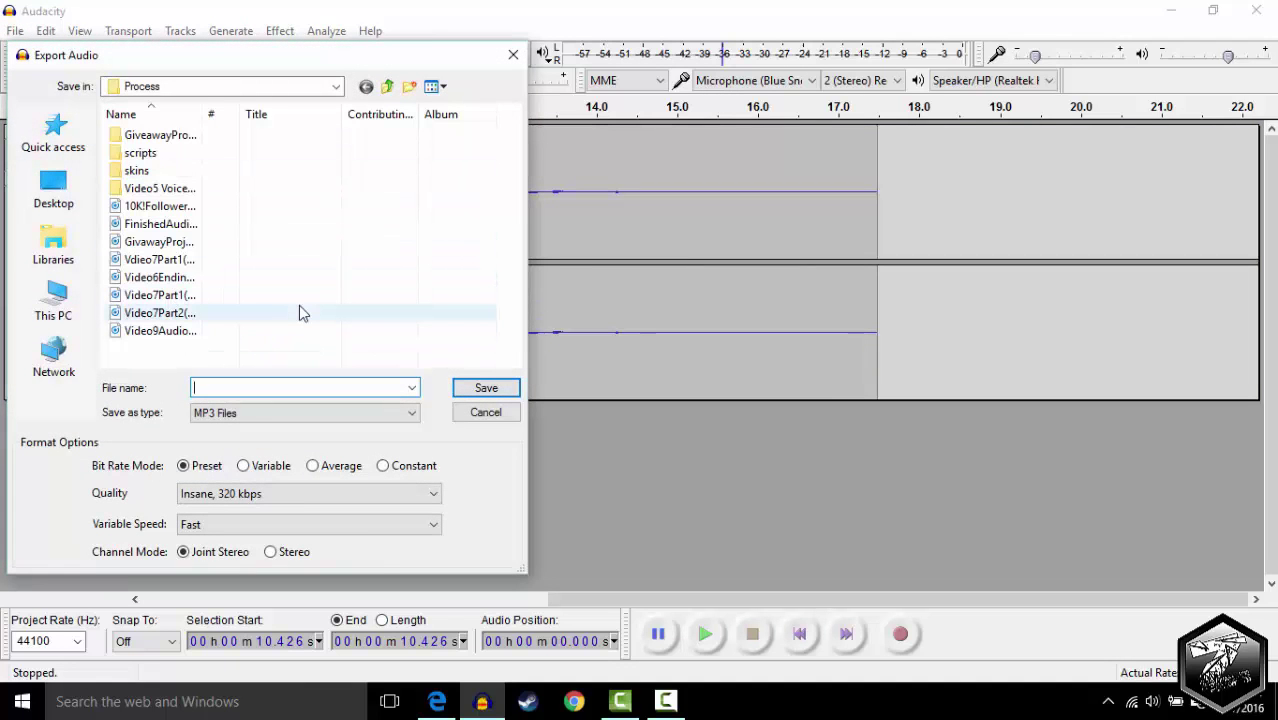
{"action": "type", "text": "test"}
{"action": "left_click", "coordinate": [487, 389]}
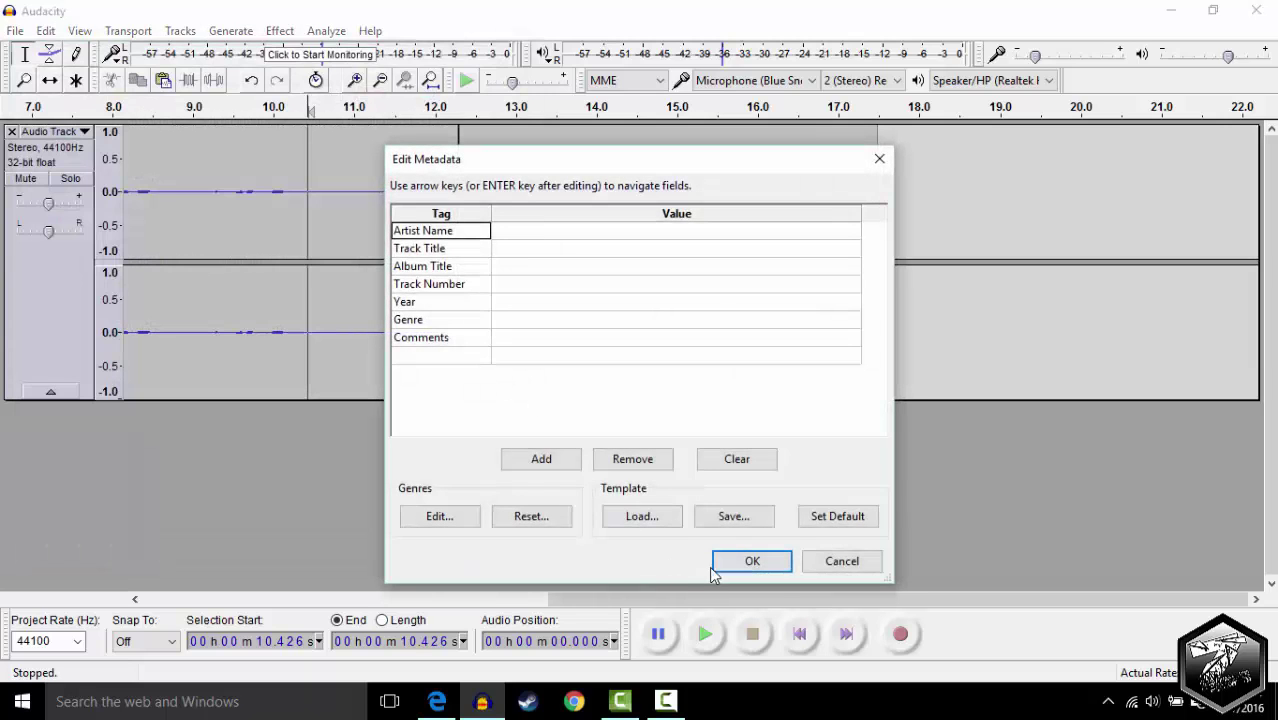
{"action": "left_click", "coordinate": [722, 566]}
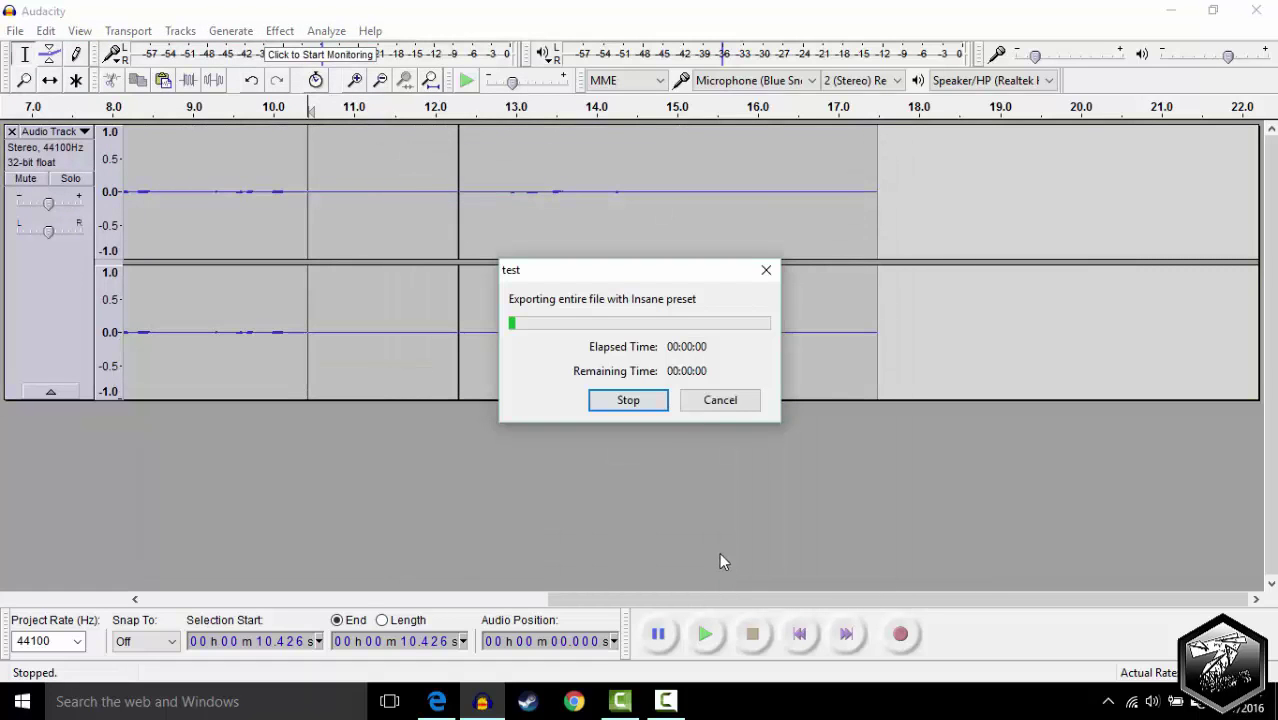